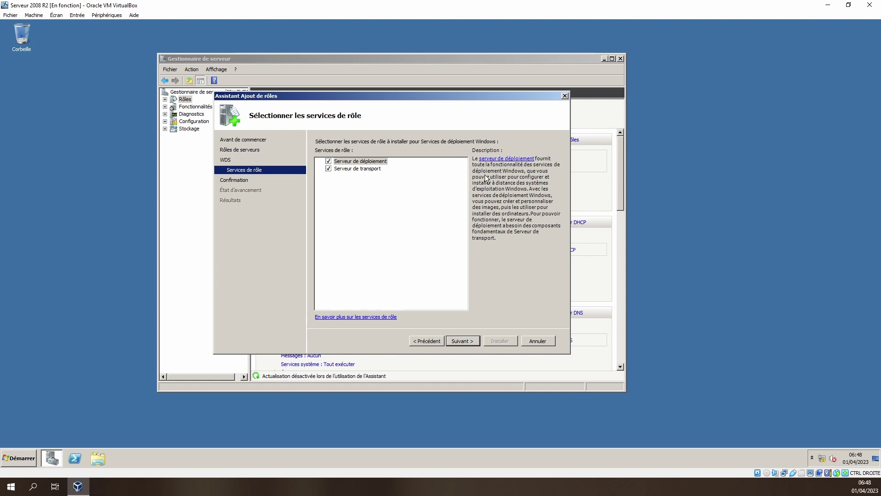
Install the Windows Deployment Services role with both Serveur de déploiement and Serveur de transport, and close the finished role wizard.
left_click(359, 169)
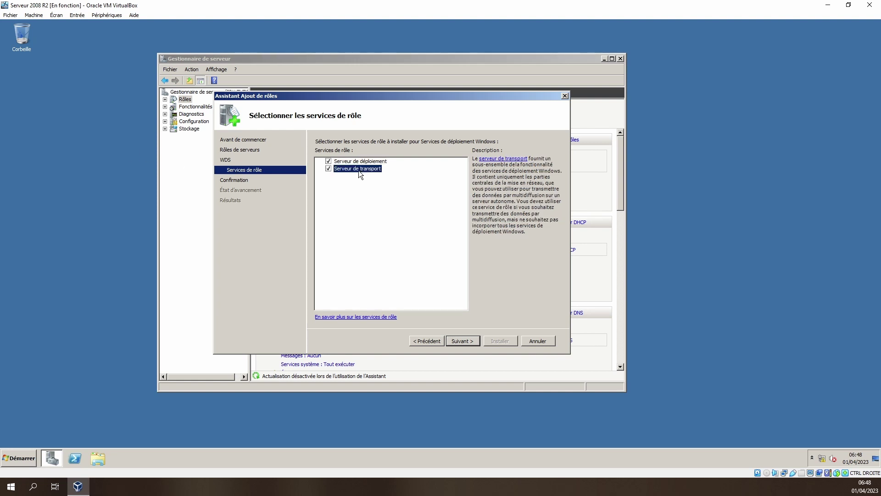
left_click(466, 342)
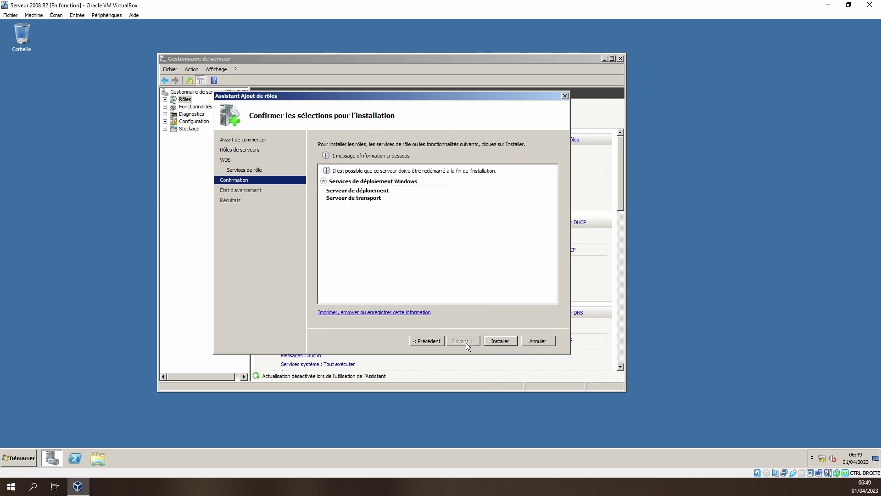
left_click(500, 341)
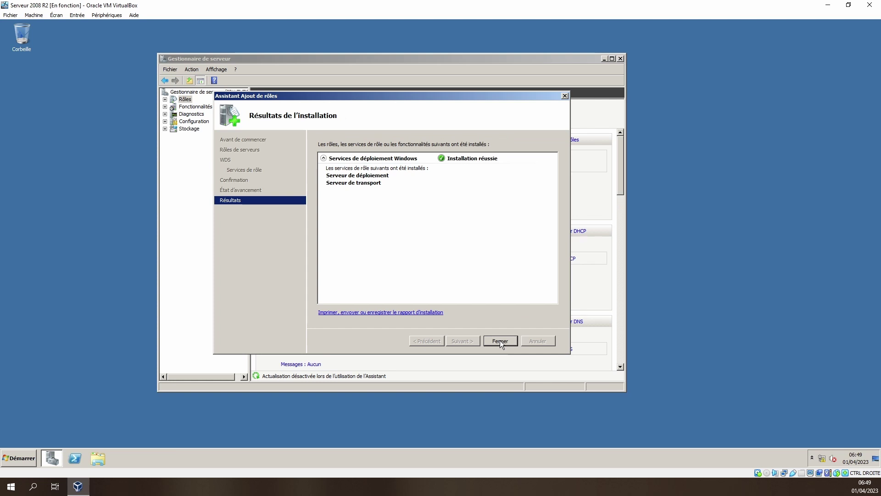
left_click(499, 341)
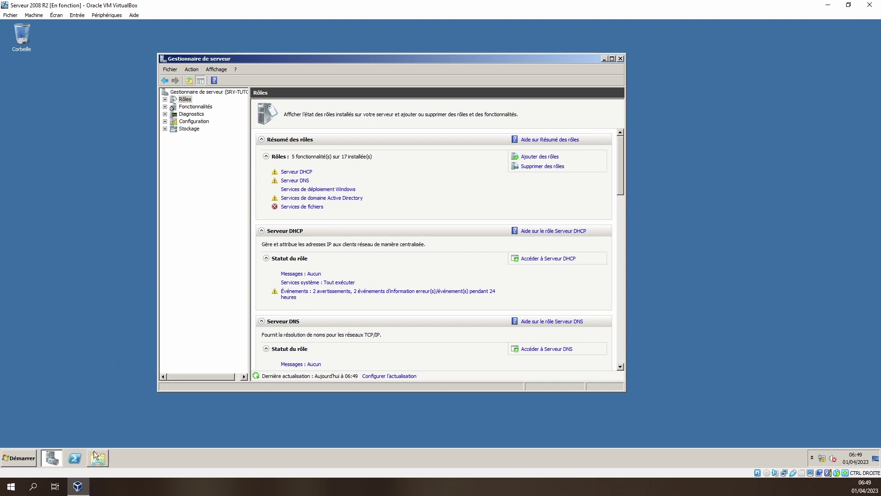
Open the Windows Deployment Services console and start the configuration wizard for the SRV-Tutos server.
left_click(22, 460)
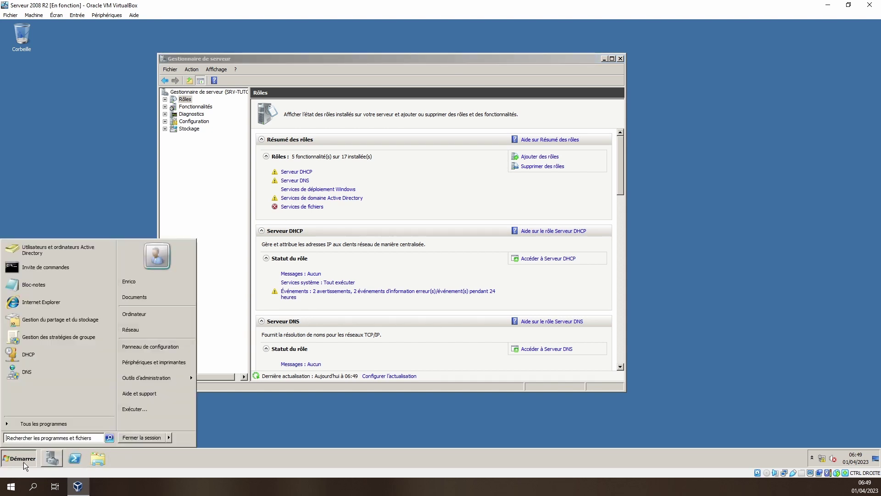
left_click(266, 327)
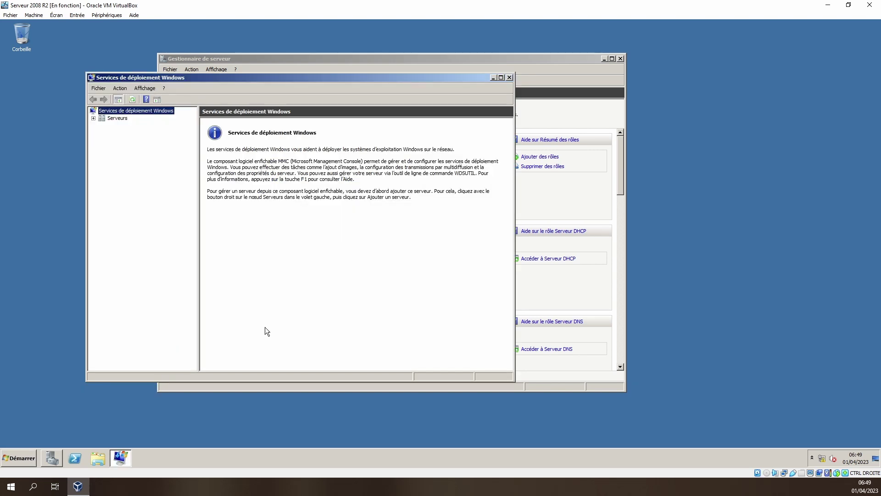
left_click(95, 118)
left_click(138, 126)
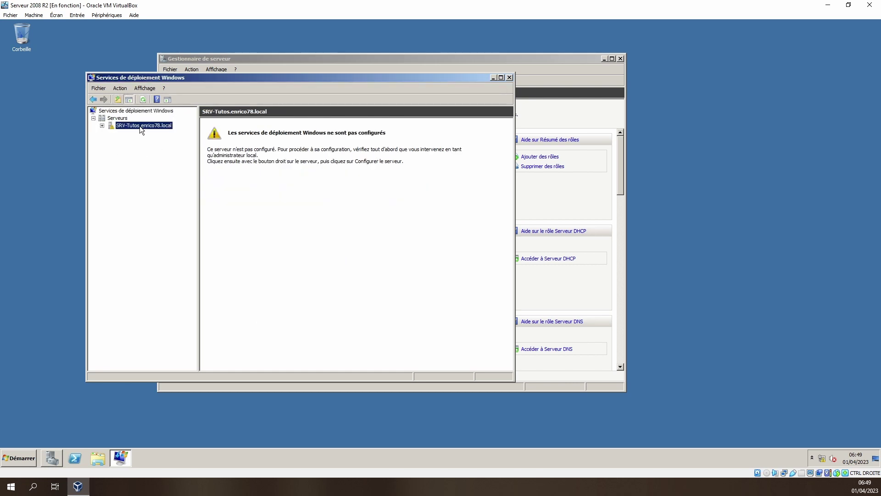
right_click(130, 126)
left_click(139, 130)
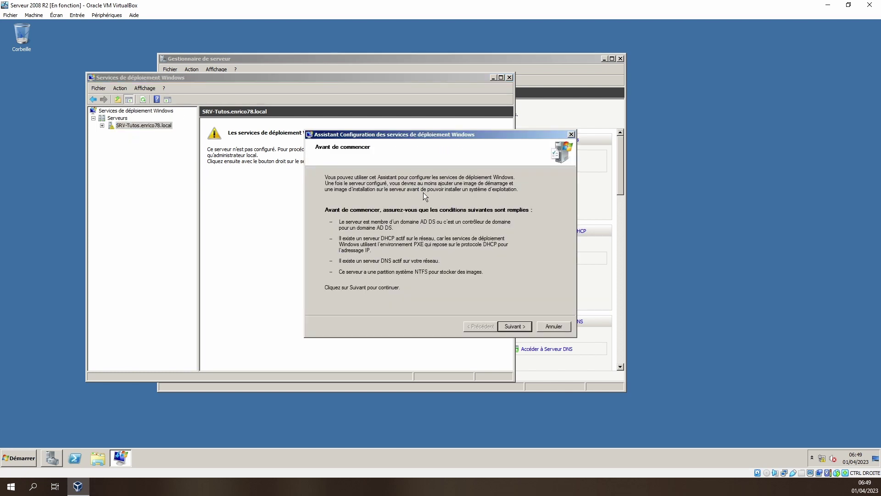
Check the computer's drives for the Data (E:) volume and set the remote installation folder to E:\RemoteInstall.
left_click(514, 326)
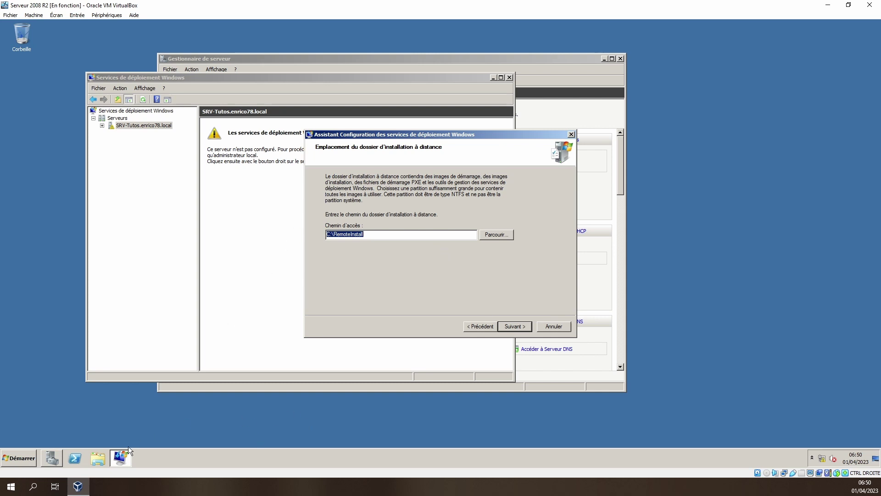
left_click(97, 460)
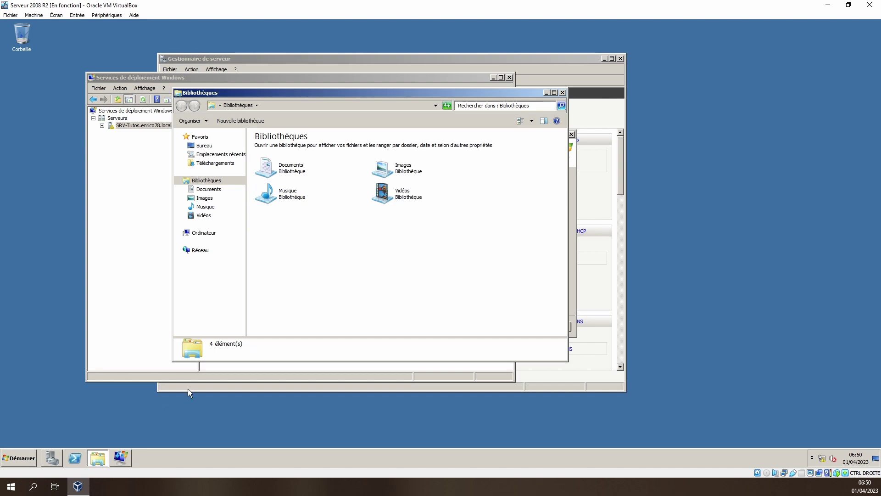
left_click(203, 233)
left_click(415, 158)
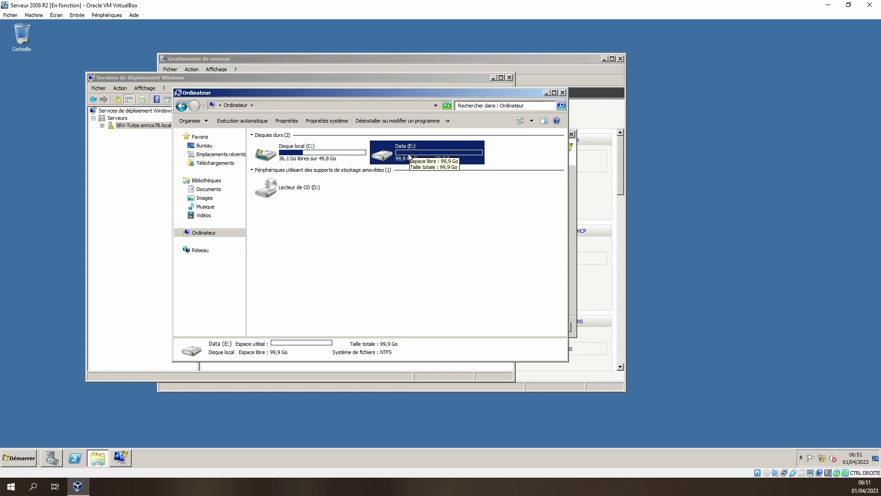
left_click(352, 82)
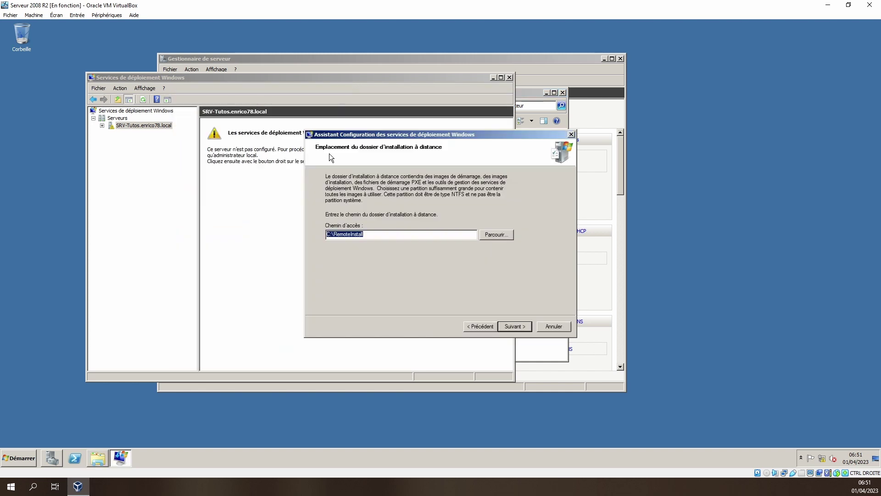
left_click(330, 235)
key("BackSpace")
type("E")
key("Return")
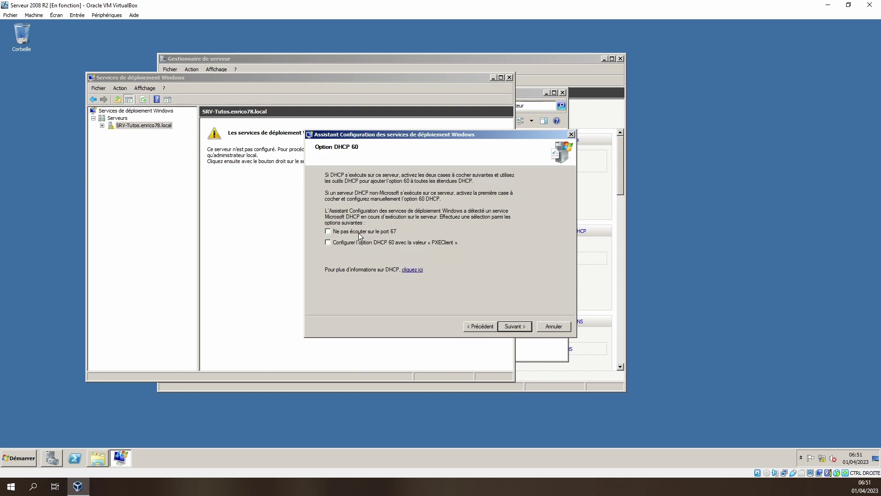
Enable "Ne pas écouter sur le port 67" and configure DHCP option 60 with the value PXEClient.
left_click(358, 233)
left_click(359, 243)
left_click(514, 326)
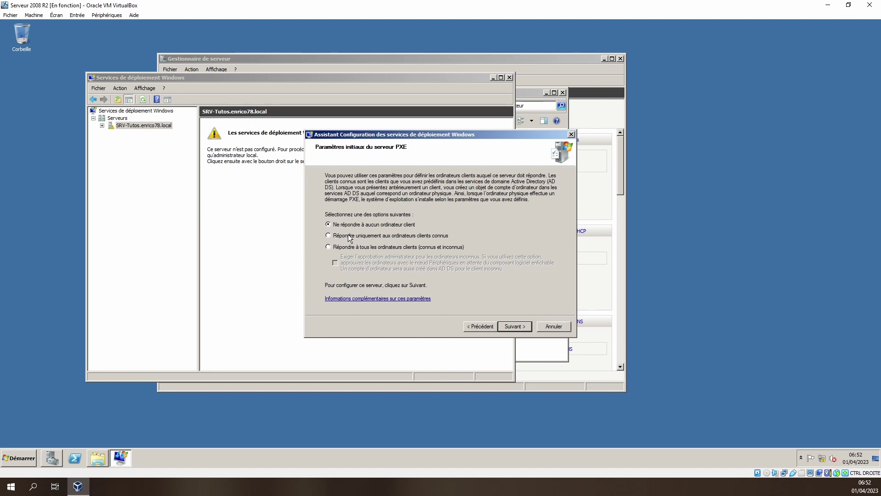
Set the PXE server to respond to all client computers, known and unknown, and finish the configuration wizard without adding images.
left_click(350, 238)
left_click(352, 248)
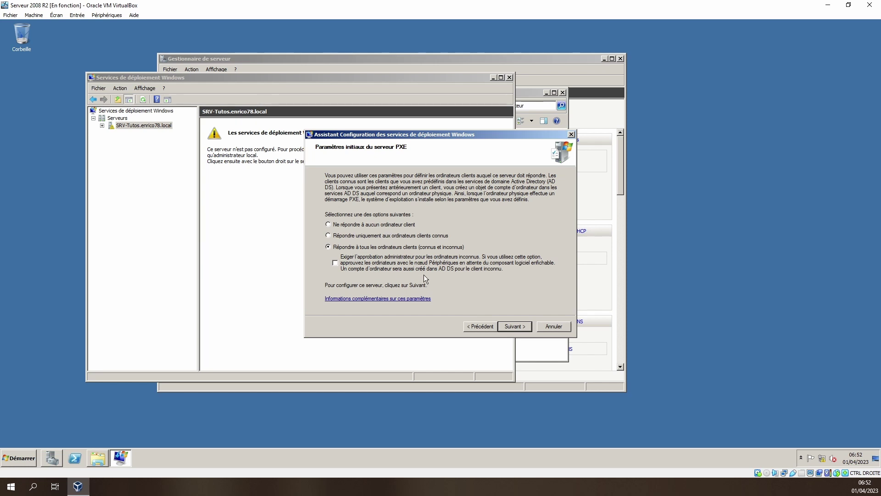
left_click(519, 327)
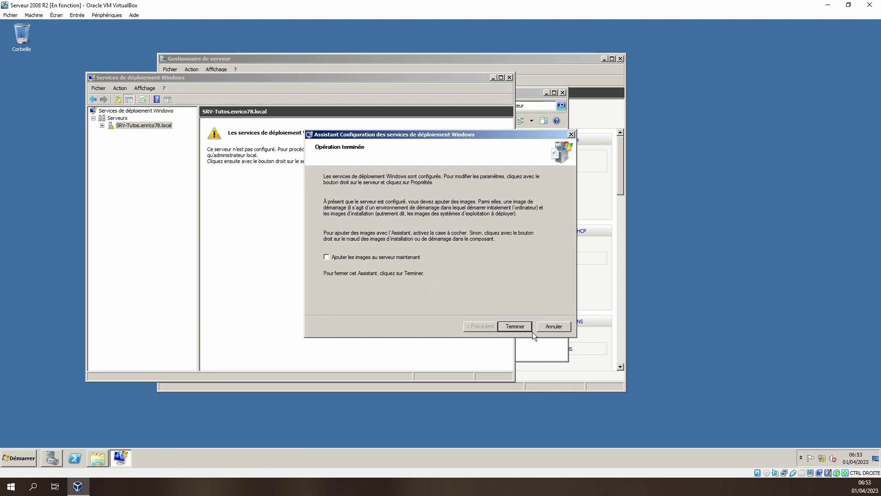
left_click(520, 328)
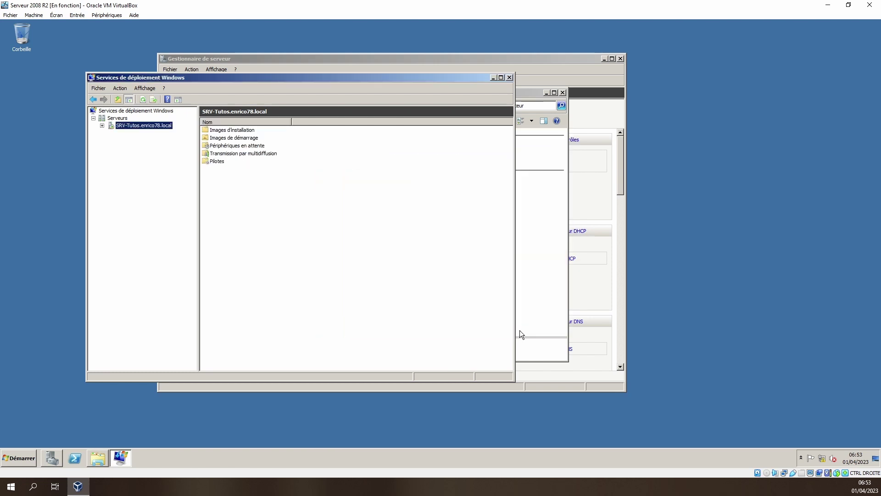
Expand the deployment server's node and examine the contents of the Boot folder in E:\RemoteInstall.
left_click(102, 126)
left_click(148, 134)
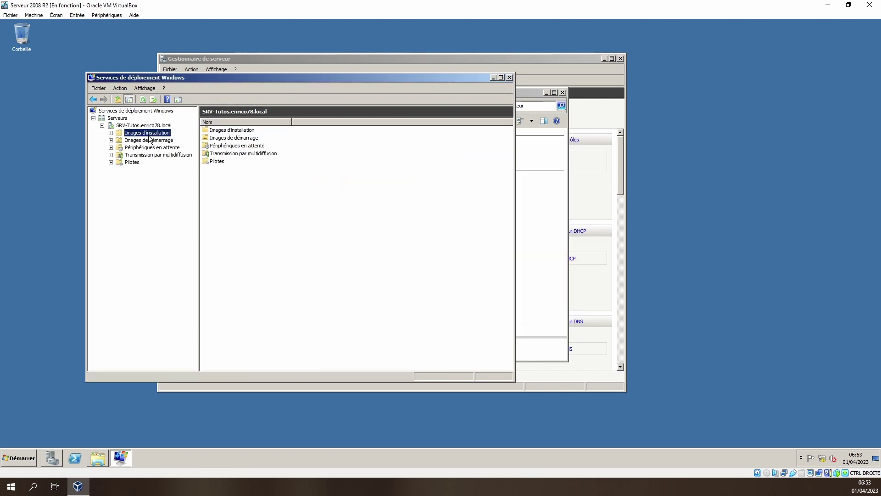
key("super+e")
double_click(400, 151)
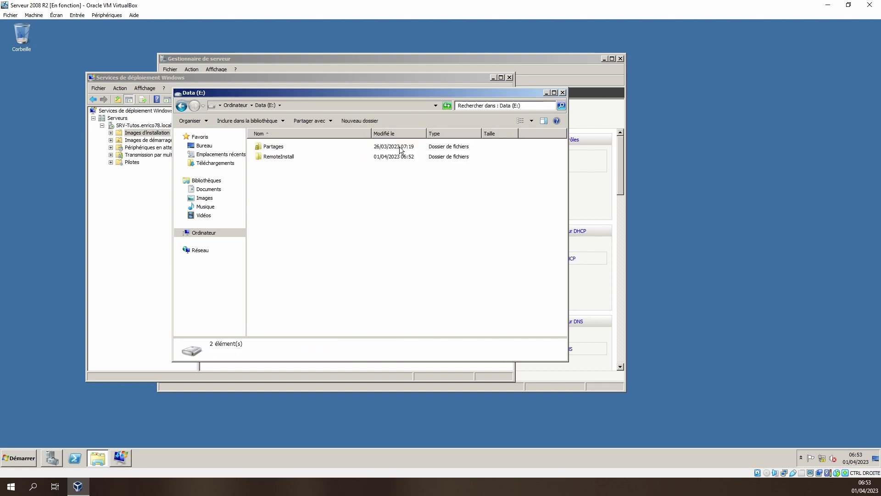
left_click(283, 158)
double_click(284, 157)
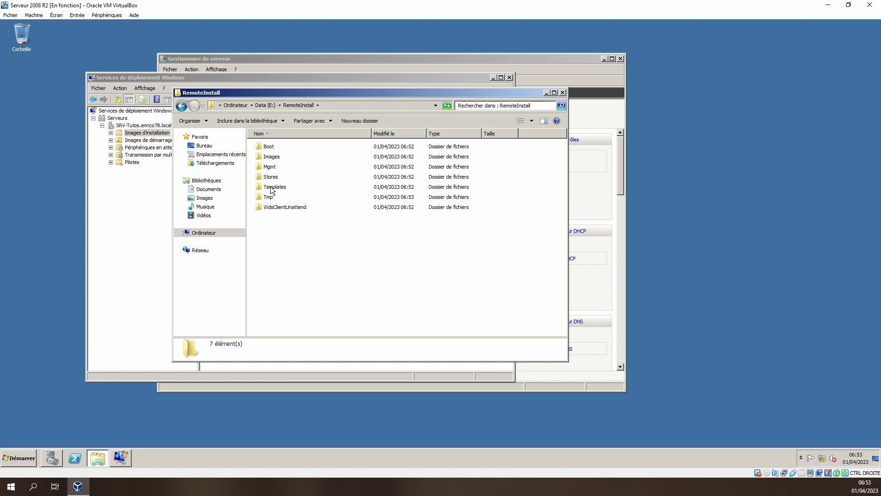
double_click(269, 147)
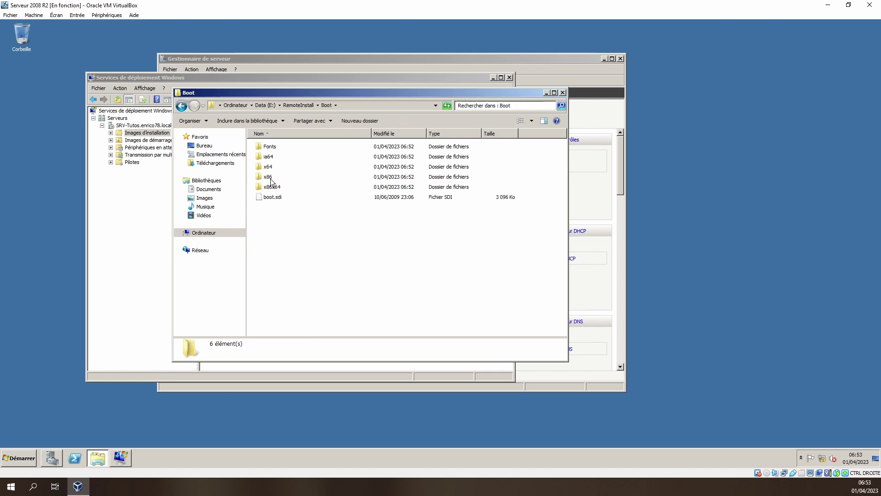
mouse_move(271, 180)
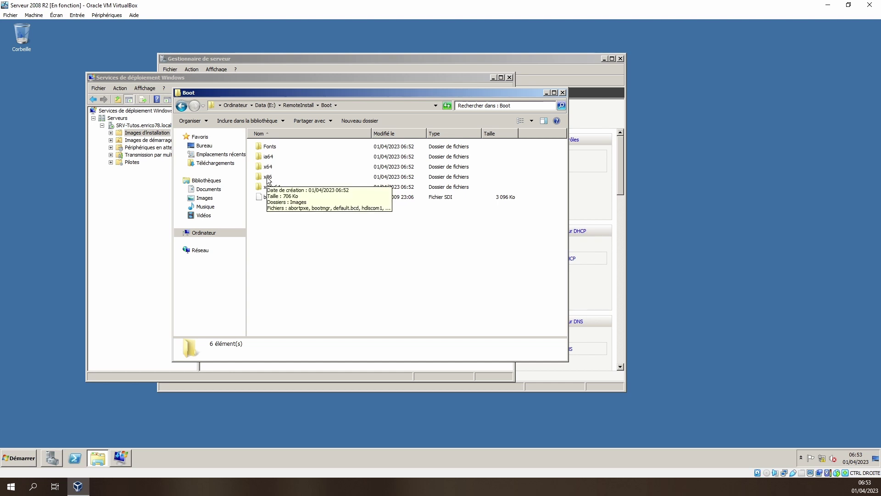
Examine the Images folder in E:\RemoteInstall and close the file explorer window.
left_click(299, 105)
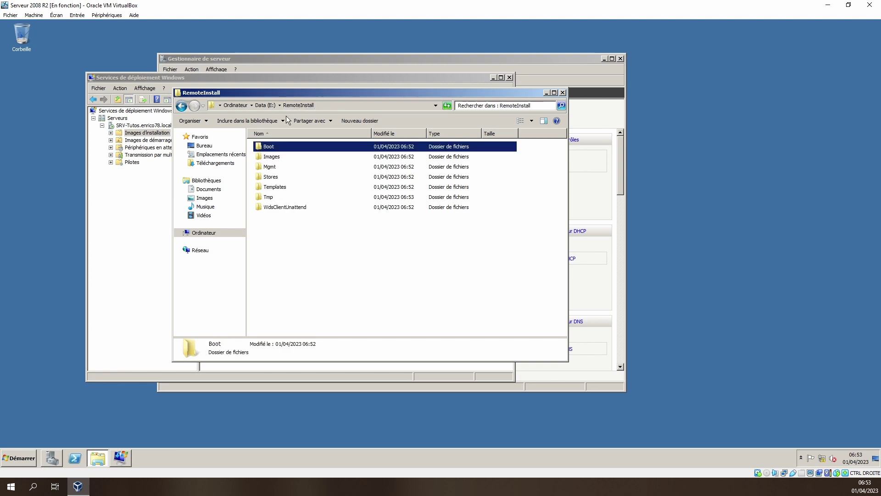
left_click(271, 157)
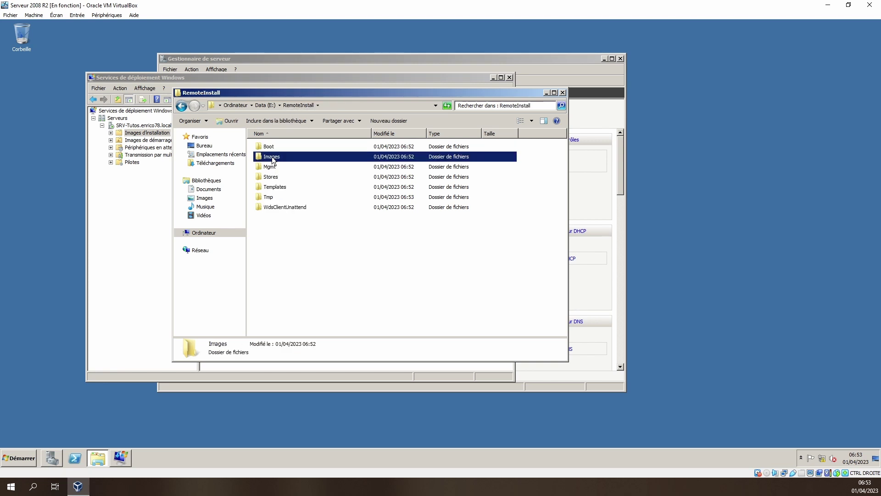
left_click(272, 157)
left_click(286, 295)
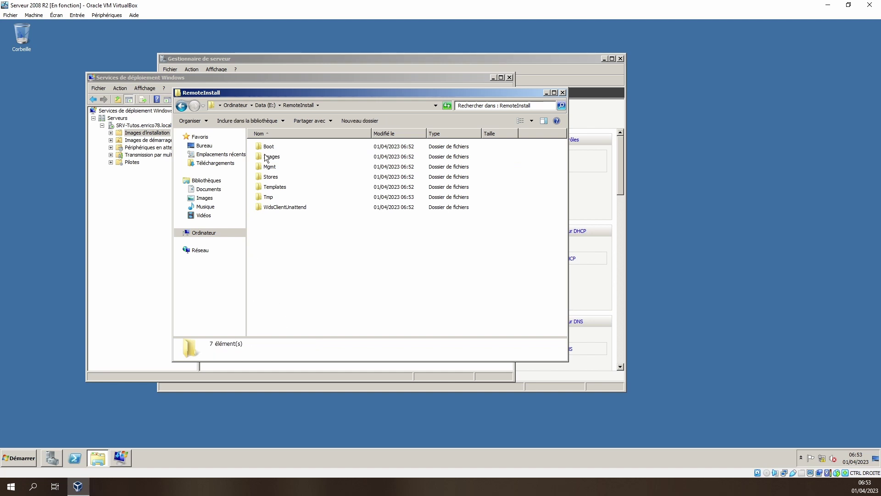
double_click(270, 156)
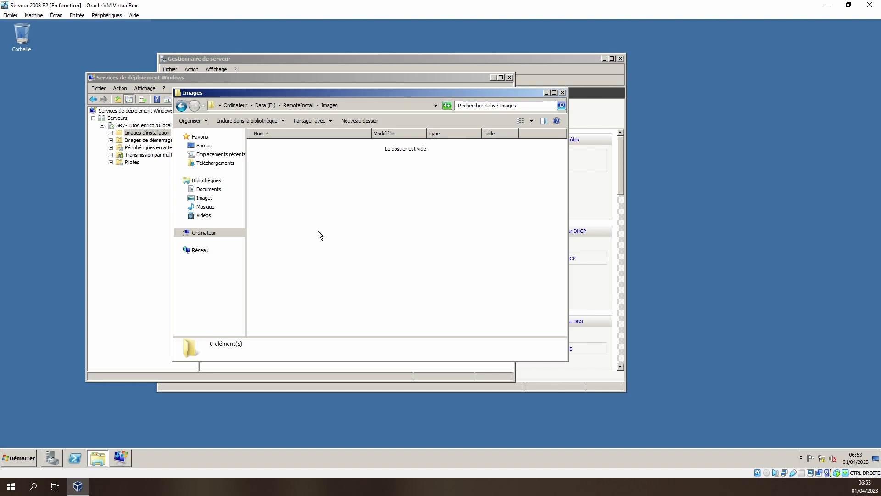
left_click(562, 92)
Review the server's install images, boot images, pending devices, multicast transmissions and drivers nodes.
left_click(151, 141)
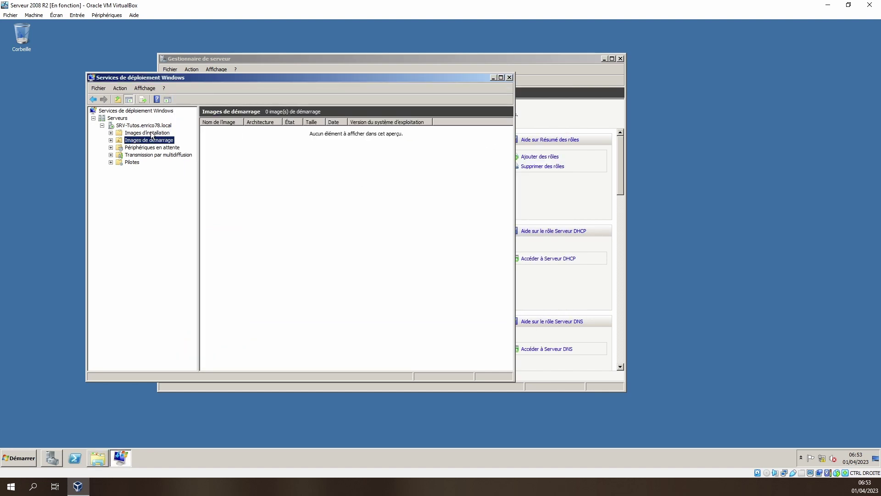
left_click(151, 134)
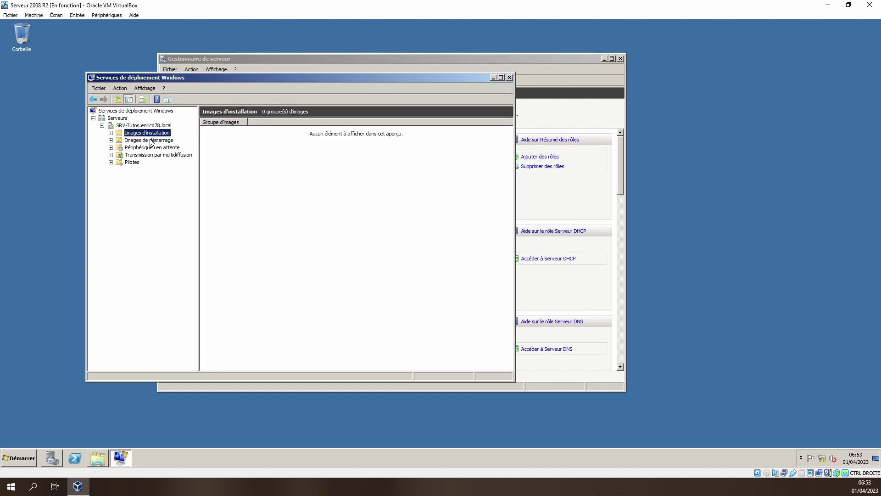
left_click(151, 141)
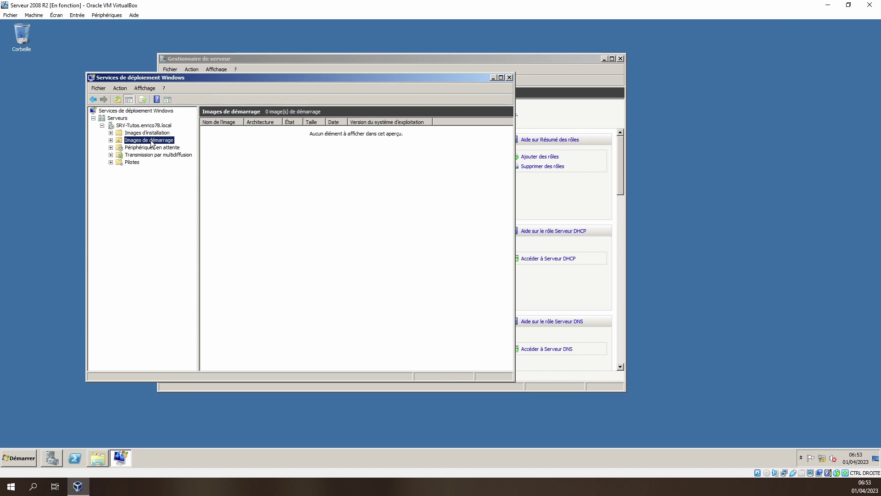
left_click(152, 148)
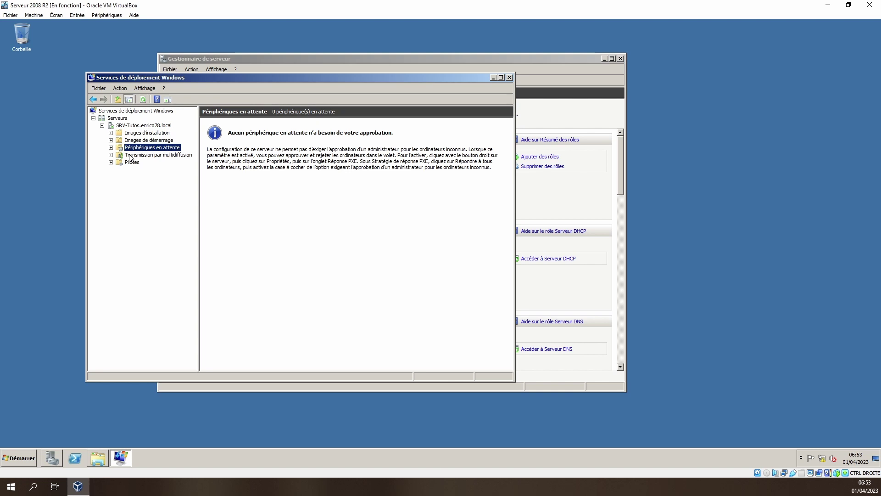
left_click(160, 156)
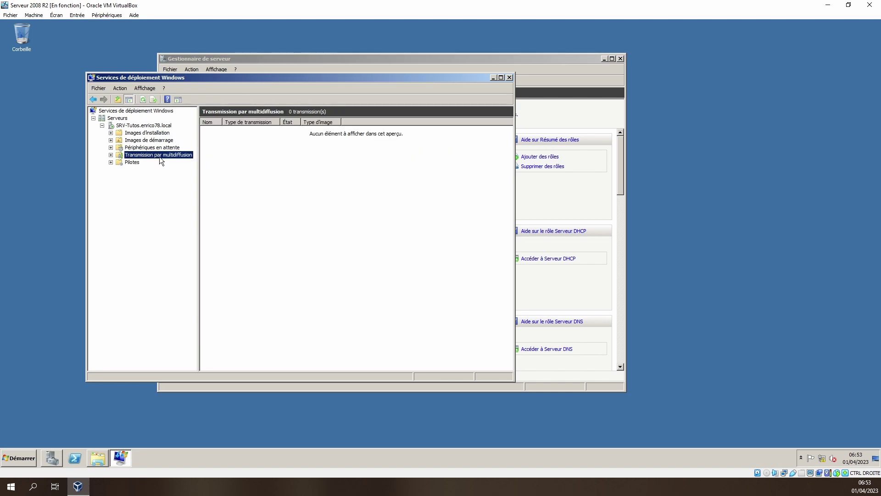
left_click(132, 162)
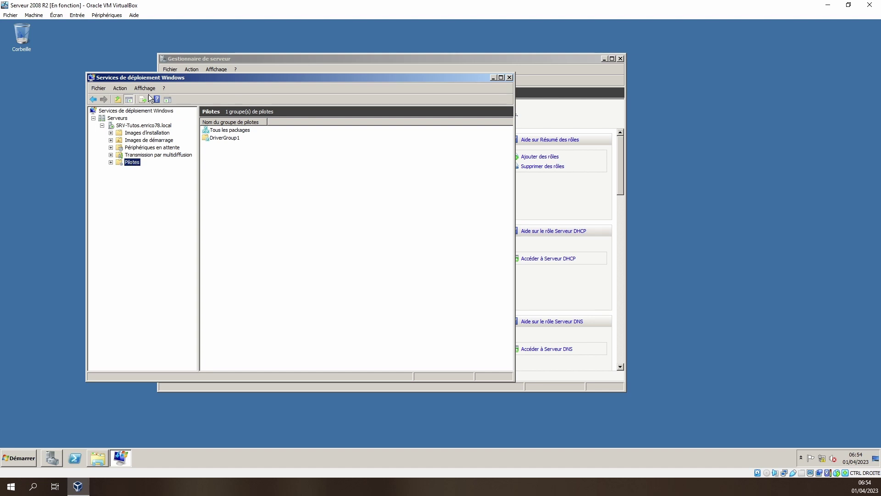
Open the SRV-Tutos server's properties and review its general, PXE response and AD DS settings.
left_click(98, 88)
left_click(110, 99)
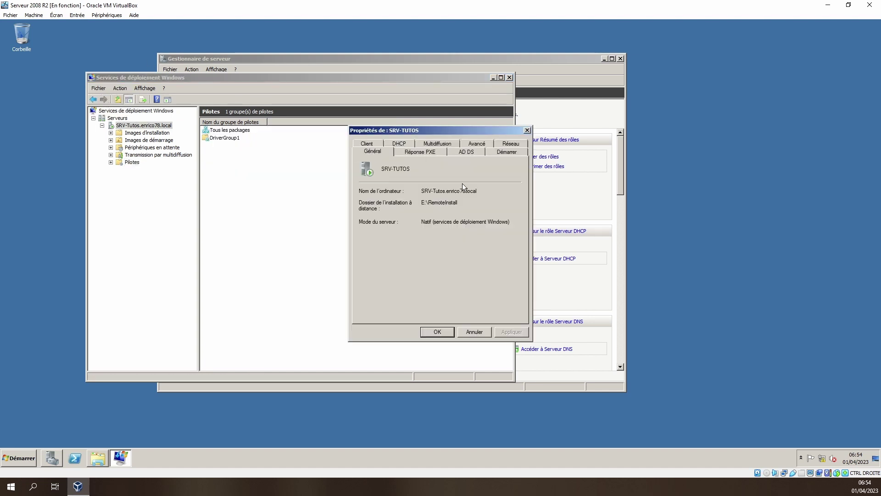
left_click(429, 153)
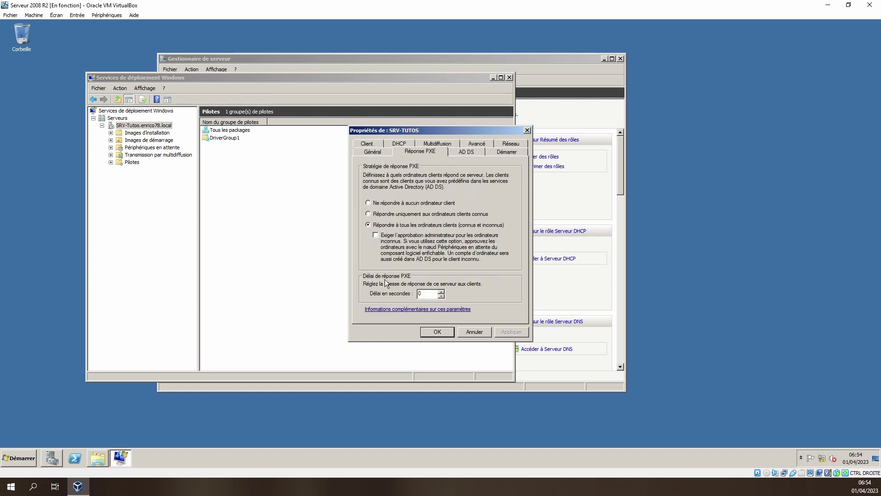
left_click(470, 155)
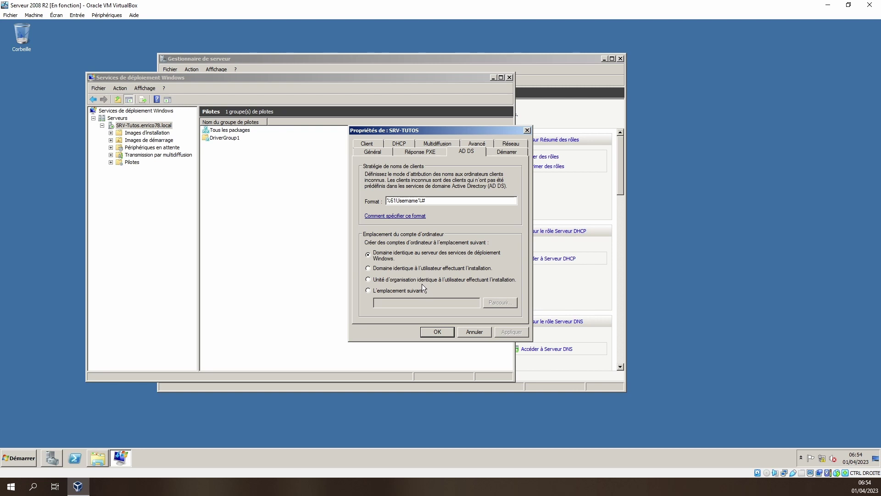
Compare the Computers container and the OU_Ordinateurs unit in Active Directory Users and Computers, and return to the deployment server's properties.
left_click(17, 460)
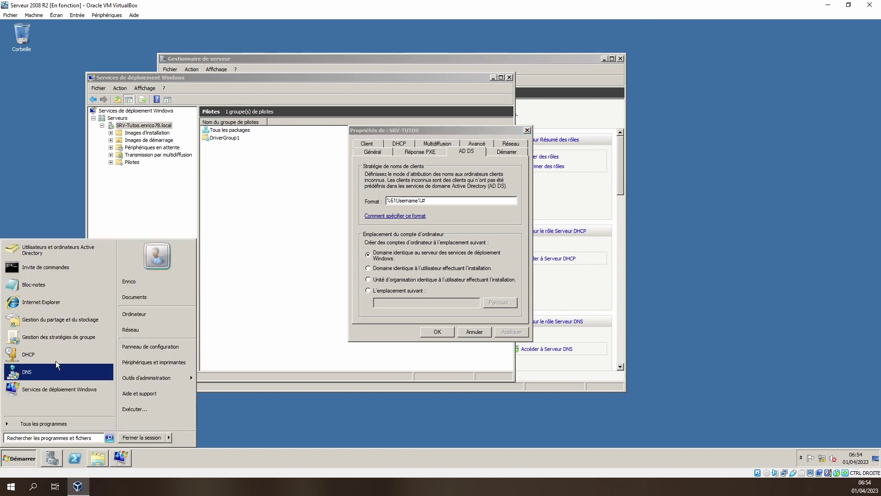
left_click(64, 252)
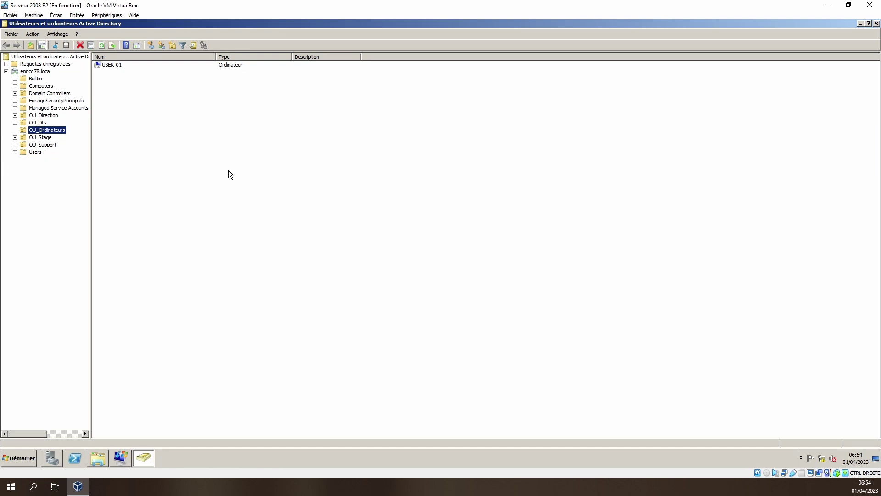
left_click(116, 460)
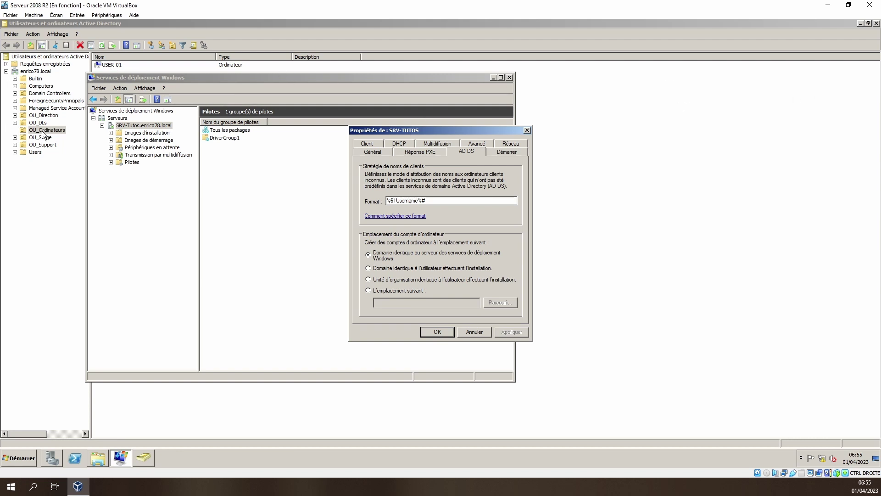
left_click(42, 87)
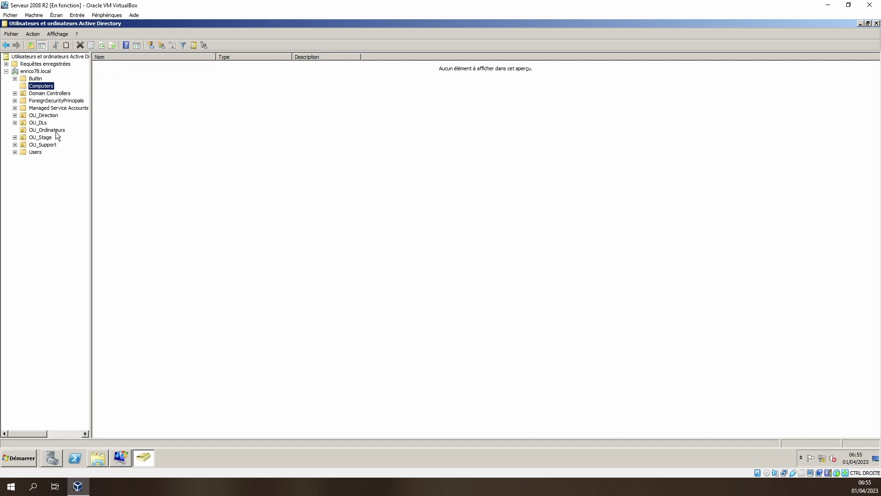
left_click(51, 130)
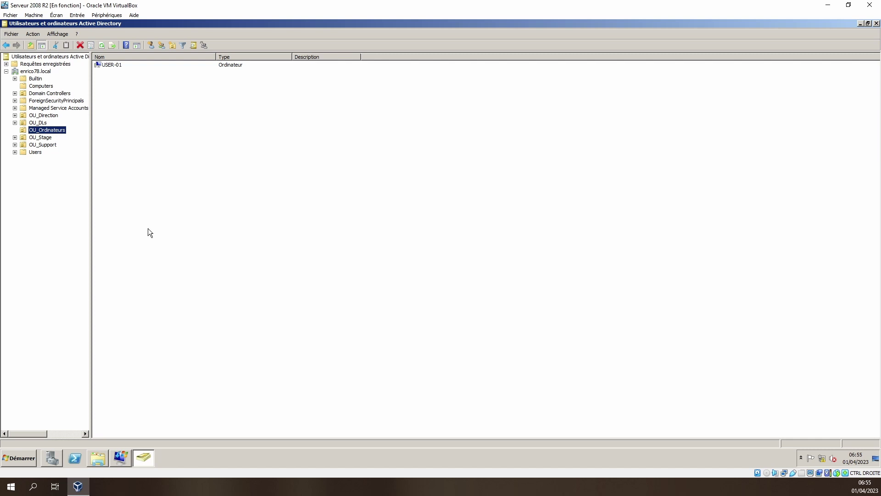
left_click(128, 460)
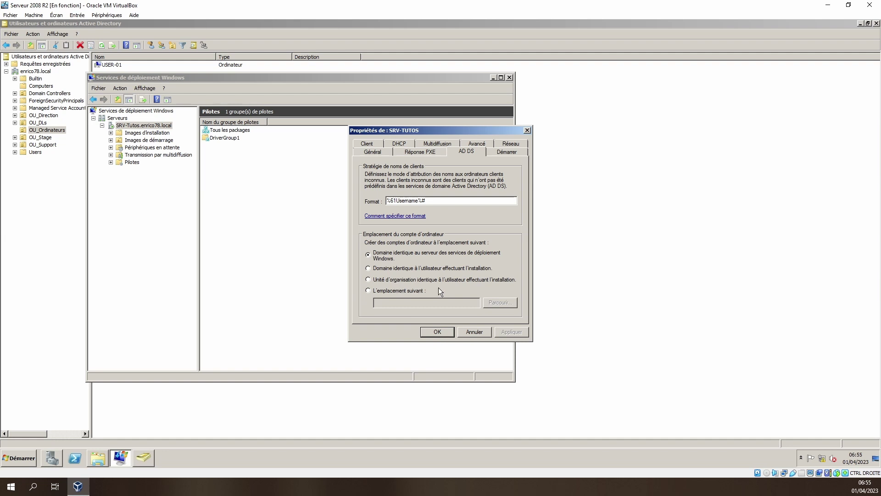
Set the computer account location to the same domain as the deployment server and display the PXE boot policy.
left_click(506, 280)
left_click(382, 257)
left_click(507, 153)
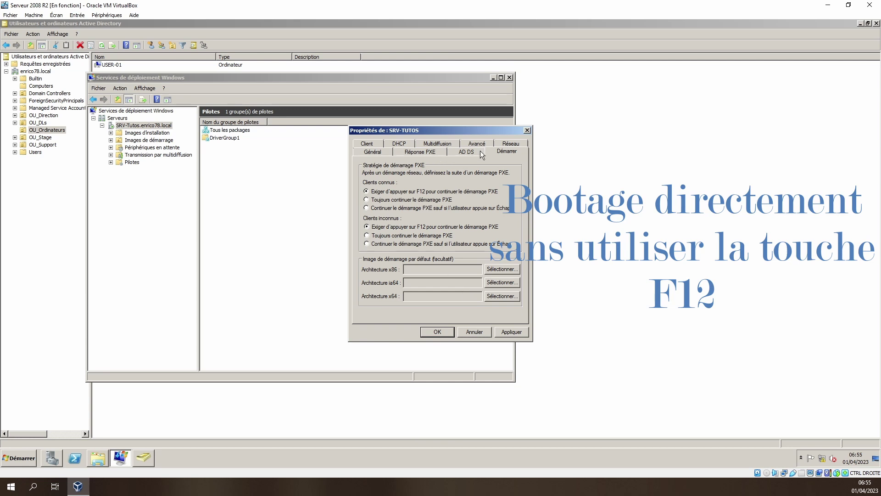
Review the server's network, advanced, multicast, DHCP and client settings.
left_click(505, 144)
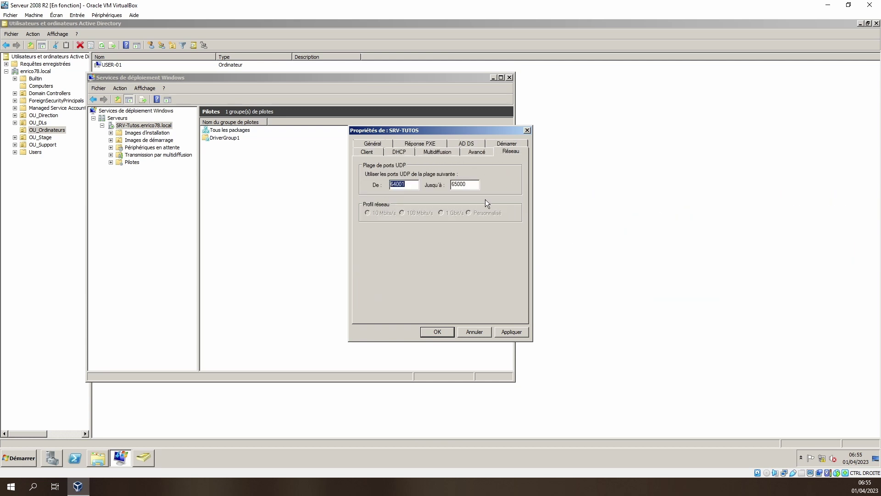
left_click(476, 152)
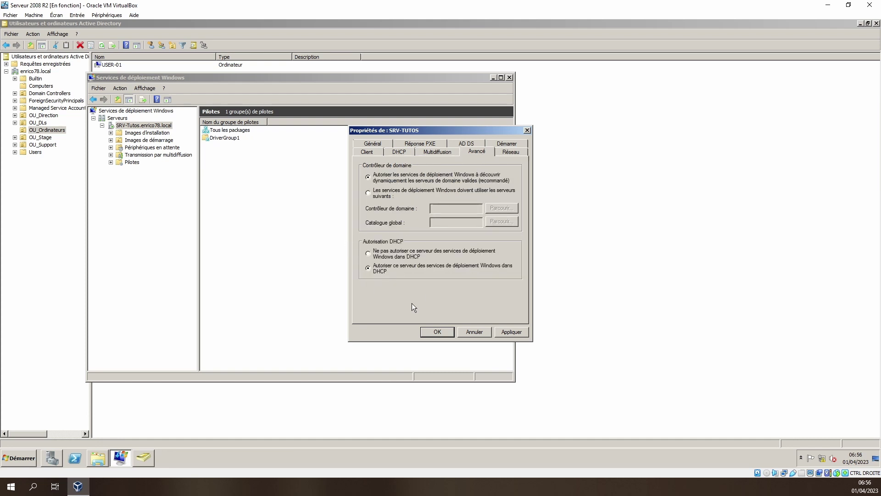
left_click(436, 151)
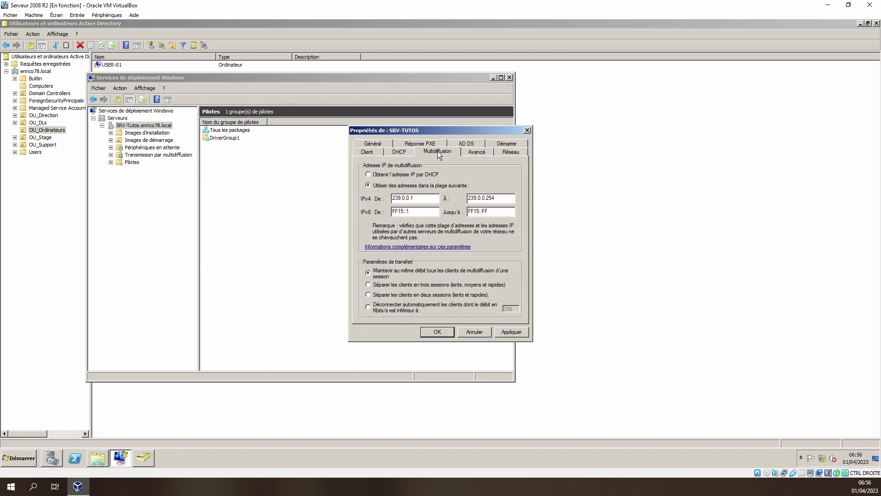
left_click(406, 155)
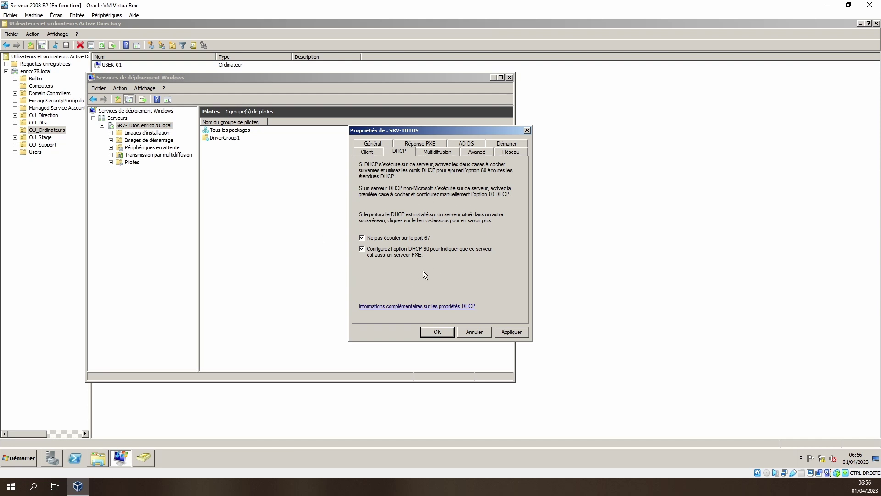
left_click(367, 152)
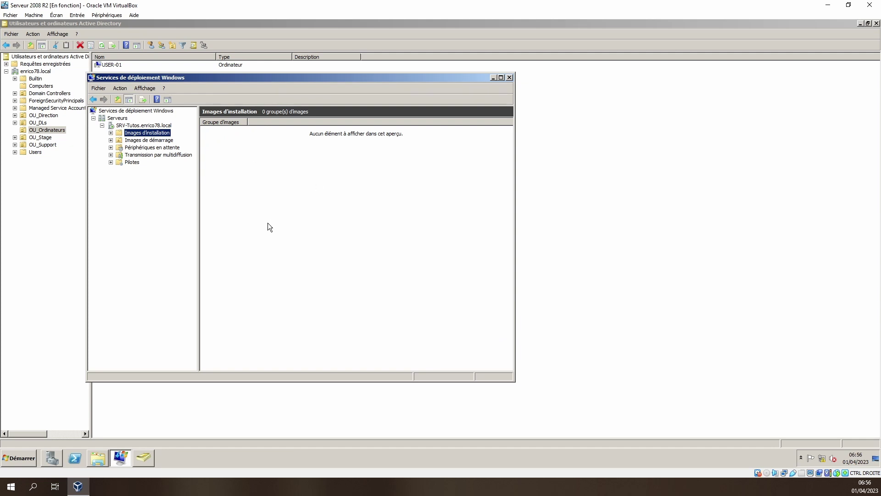
Mount a Windows 10 French x64 ISO from the Système d'exploitation folder in the virtual machine's optical drive.
left_click(106, 15)
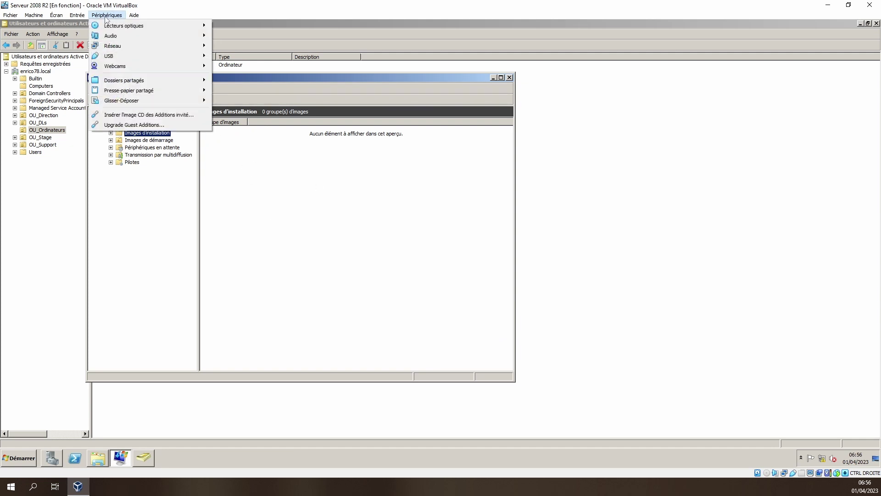
left_click(133, 28)
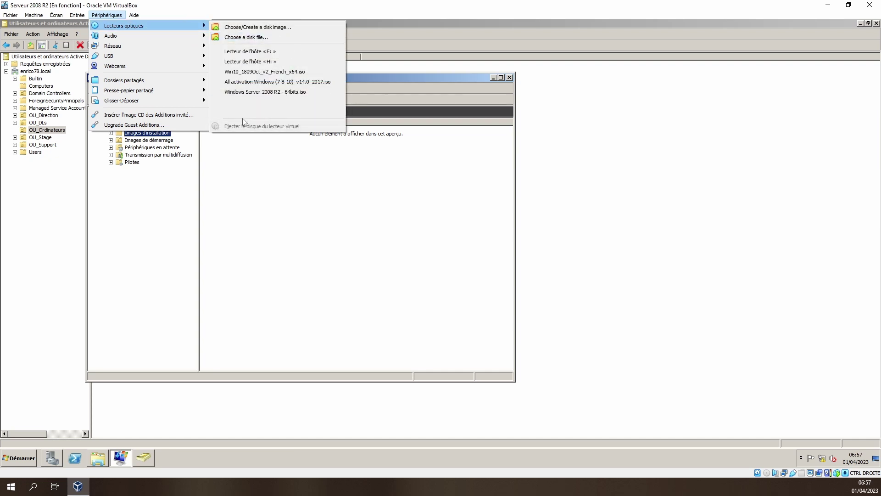
left_click(254, 38)
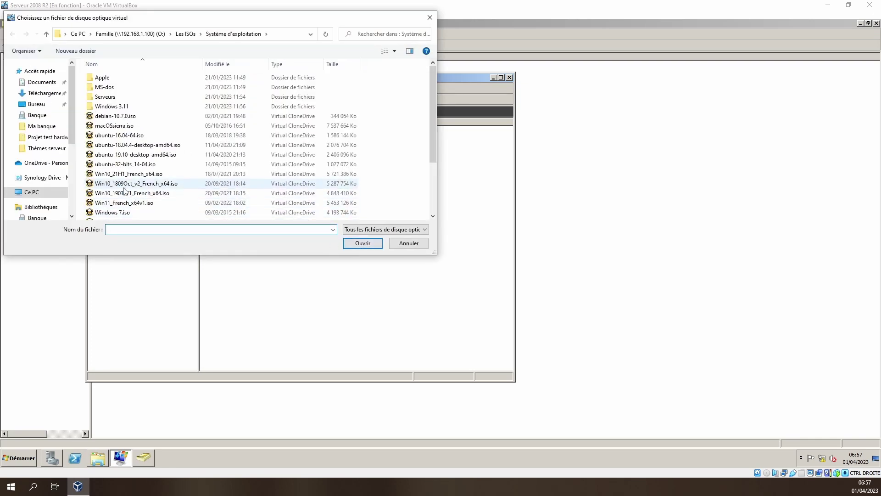
double_click(138, 192)
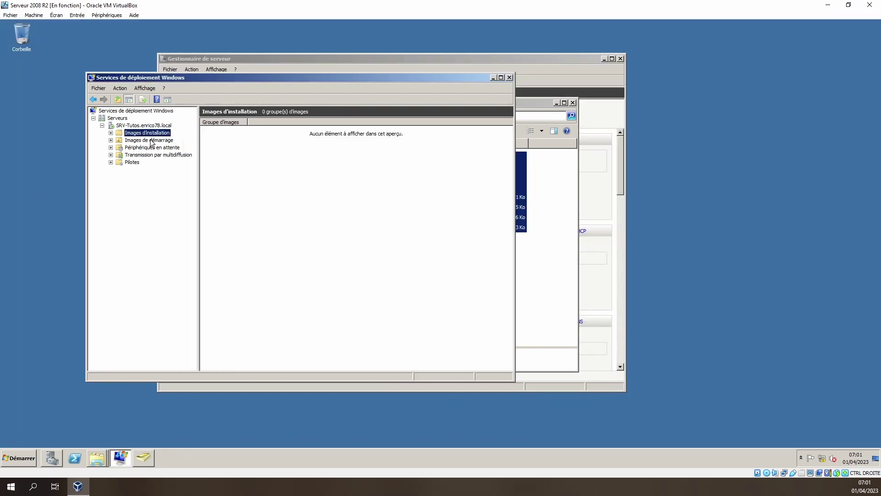
Start adding a boot image to the deployment server and choose D:\sources\boot.wim as the image file.
left_click(151, 140)
right_click(151, 143)
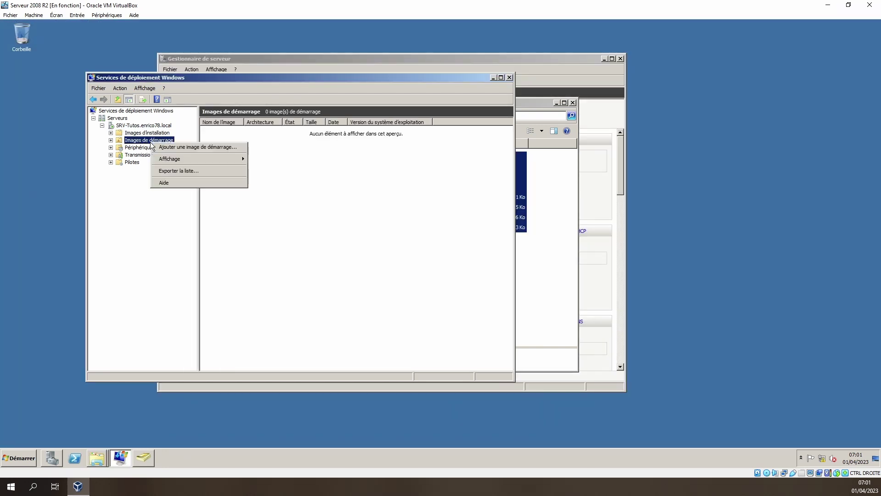
left_click(209, 148)
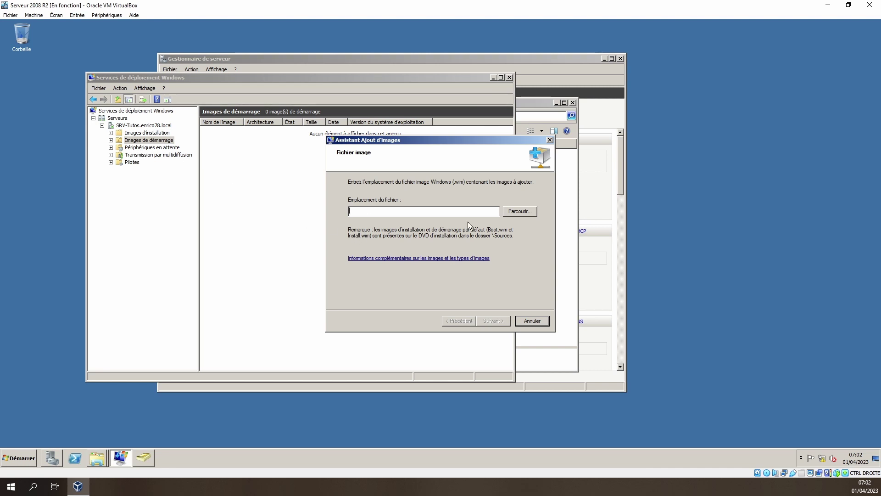
left_click(522, 211)
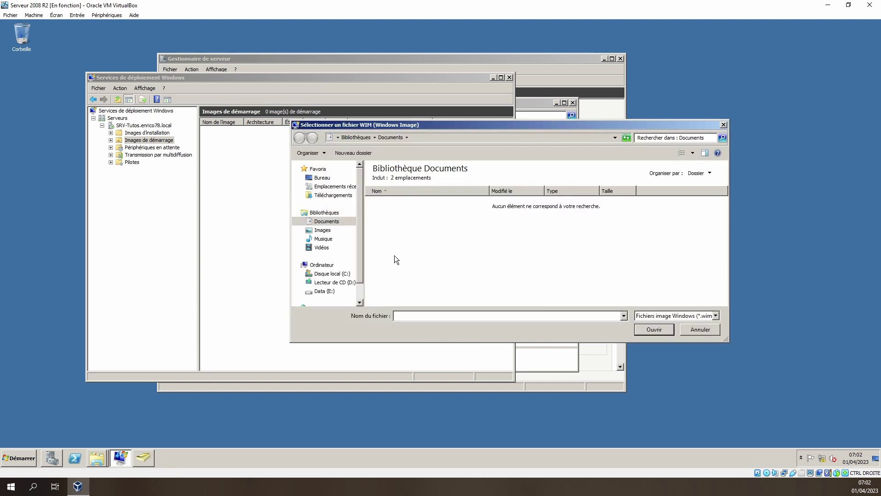
left_click(331, 282)
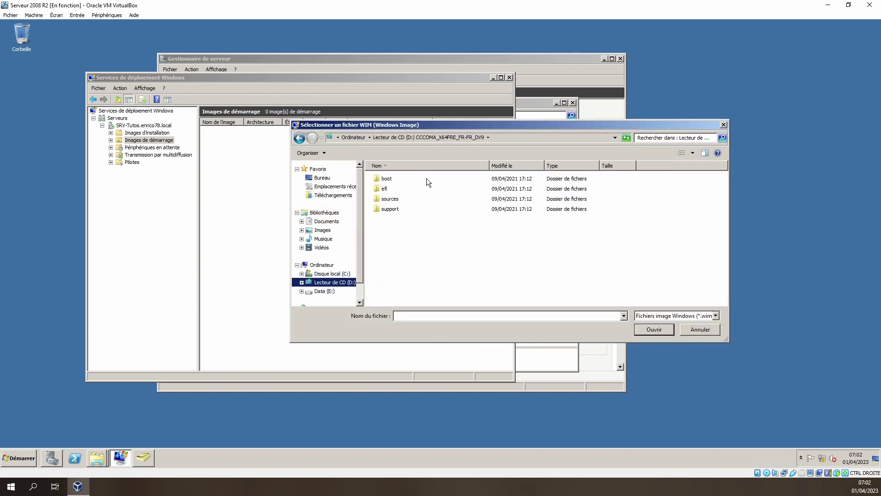
double_click(397, 201)
left_click(391, 279)
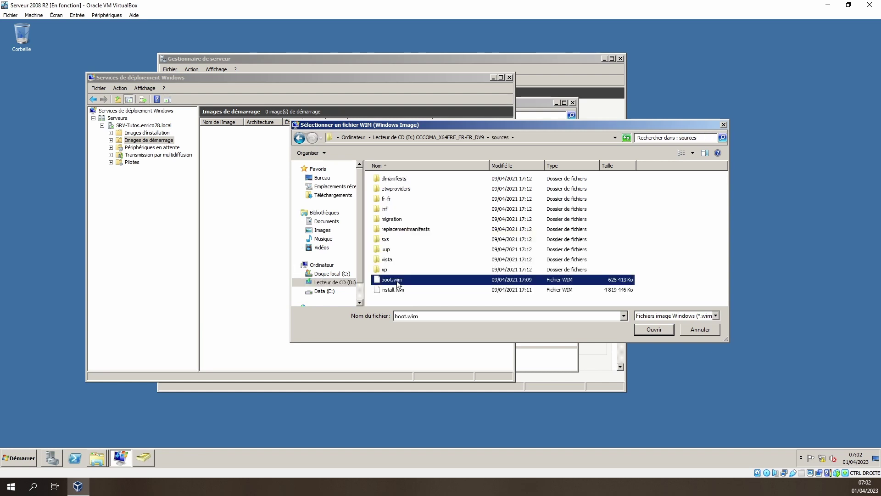
left_click(657, 330)
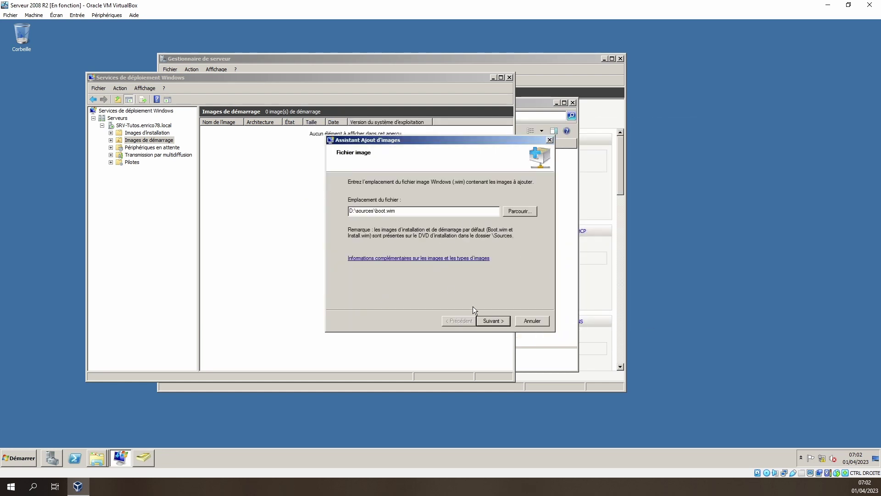
Keep the image name and description Microsoft Windows Setup (x64) and start adding the boot image to the server.
left_click(492, 320)
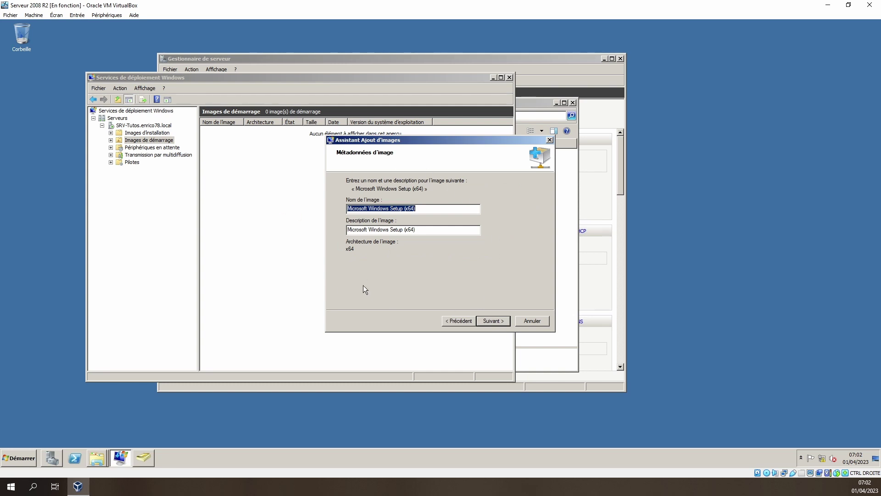
left_click(503, 322)
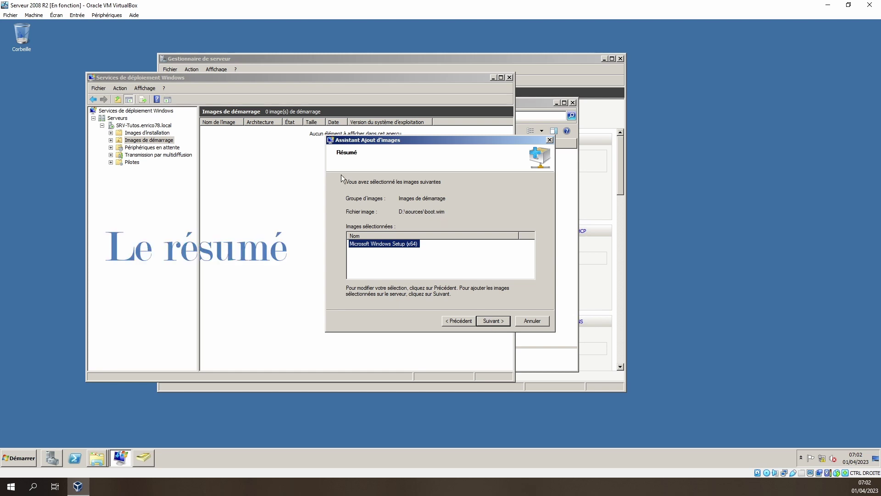
left_click(499, 322)
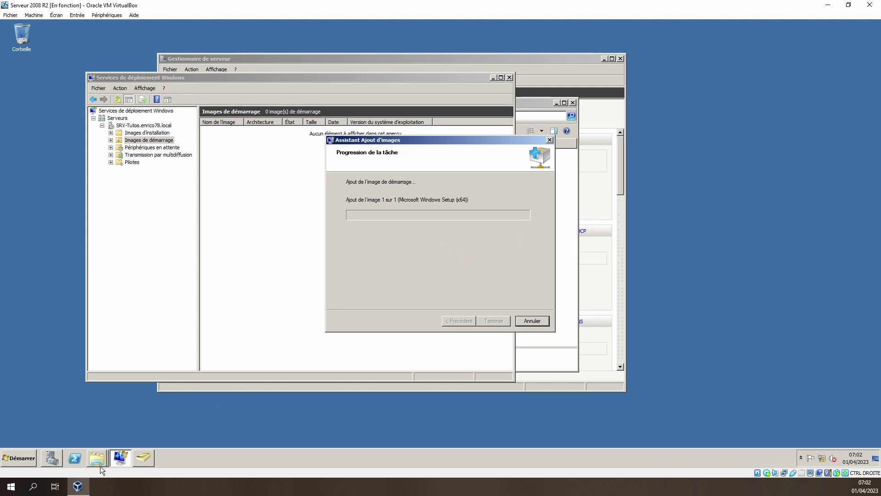
Examine the x64 folder in E:\RemoteInstall\Boot and finish the wizard that adds the boot image.
mouse_move(99, 464)
left_click(97, 428)
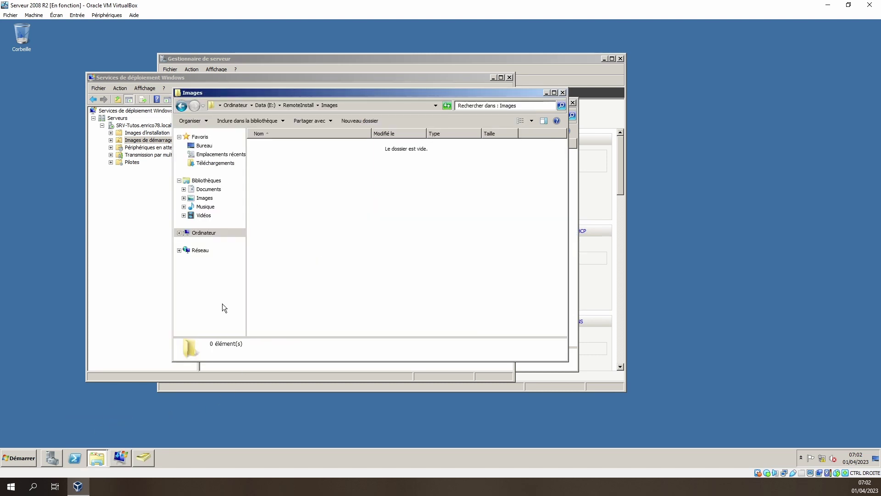
left_click(294, 105)
double_click(268, 147)
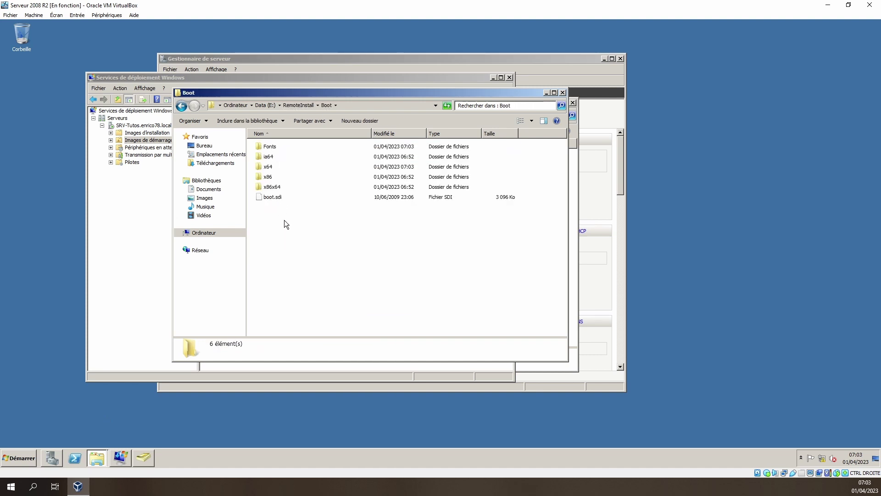
double_click(271, 167)
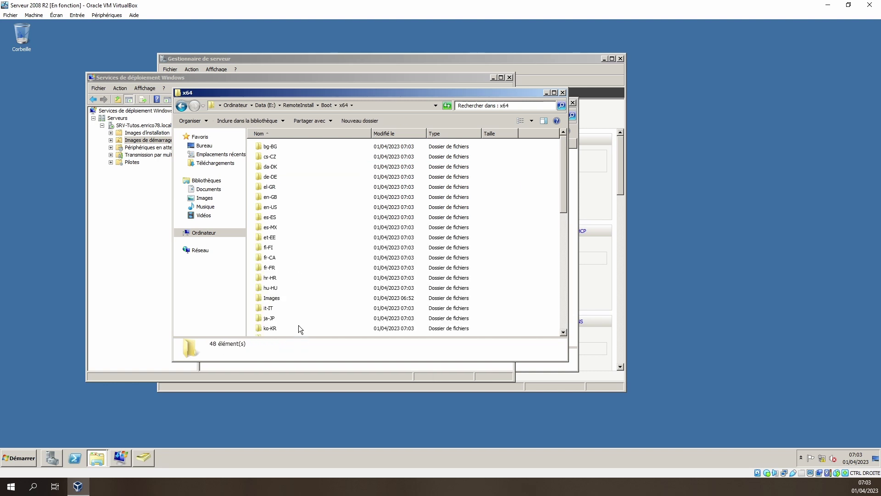
scroll(305, 293, "down", 9)
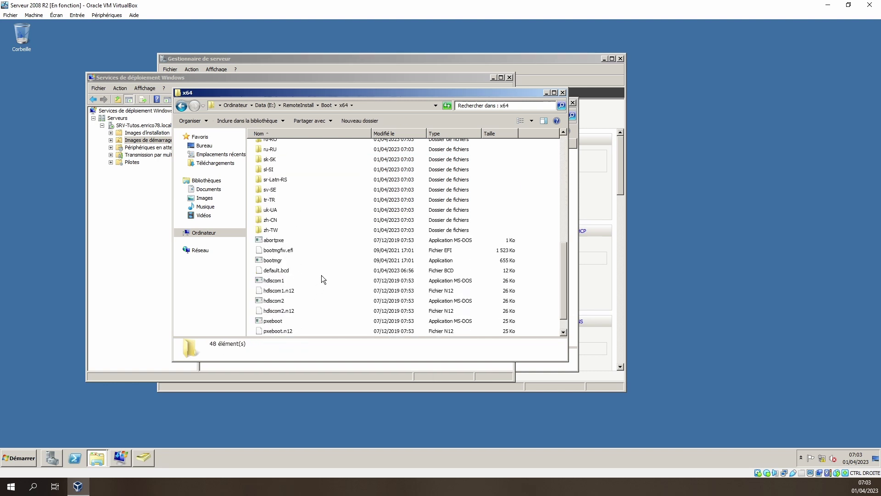
scroll(335, 270, "up", 7)
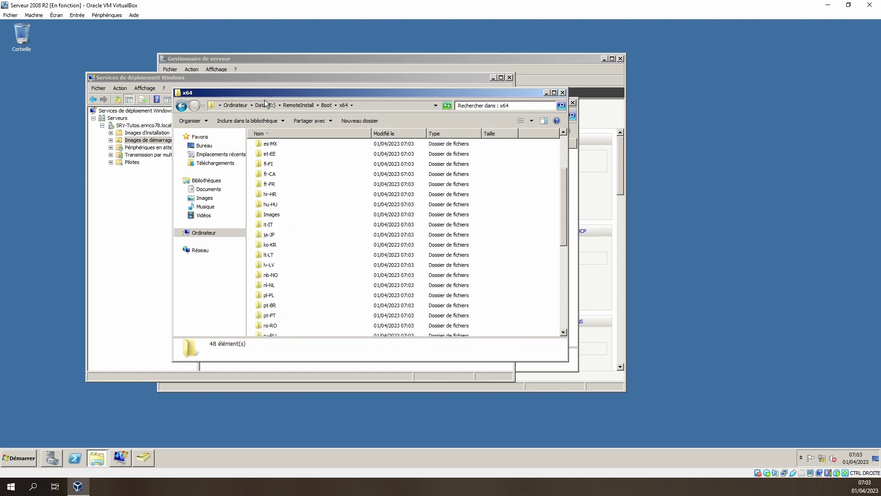
left_click(304, 105)
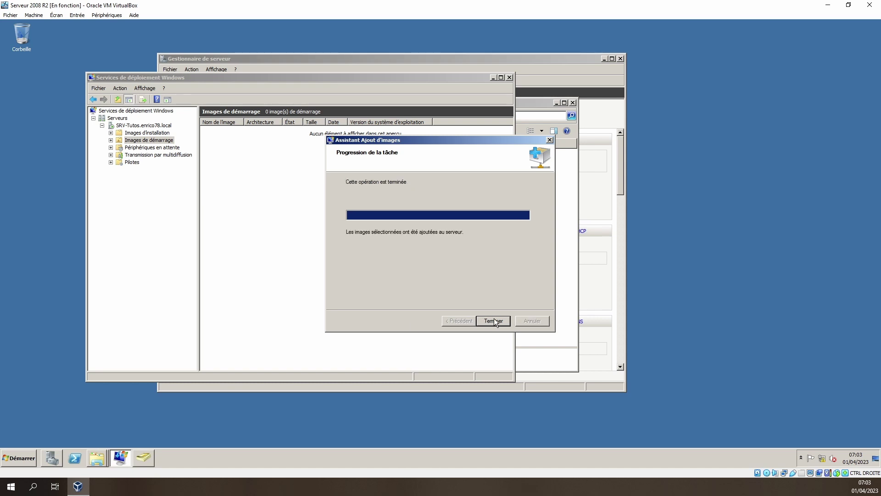
left_click(496, 321)
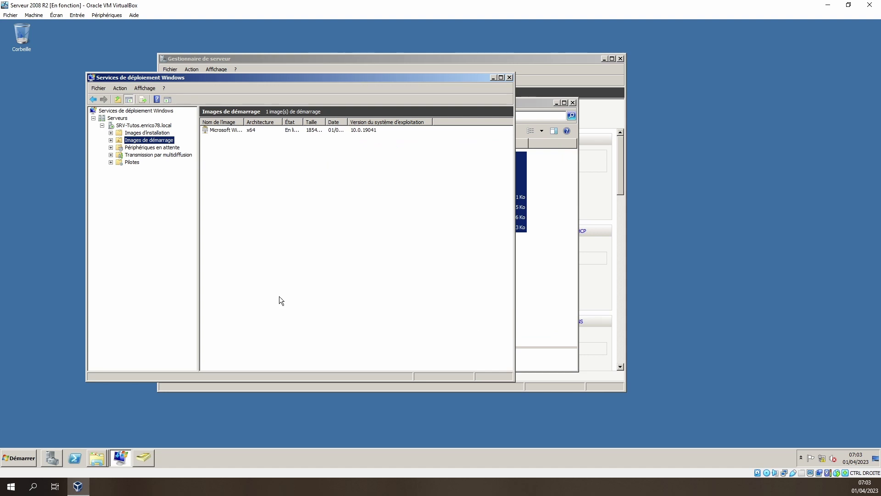
Create an image group named Windows 10 under the server's install images.
left_click(157, 133)
right_click(251, 175)
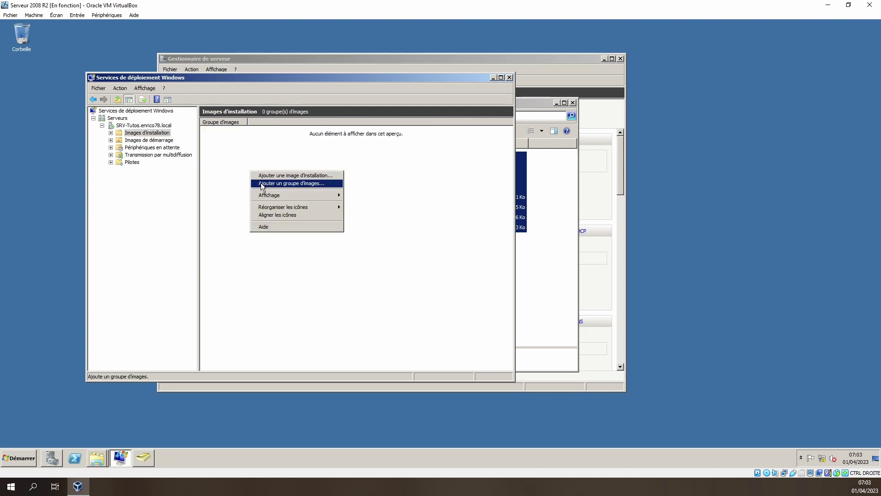
left_click(323, 185)
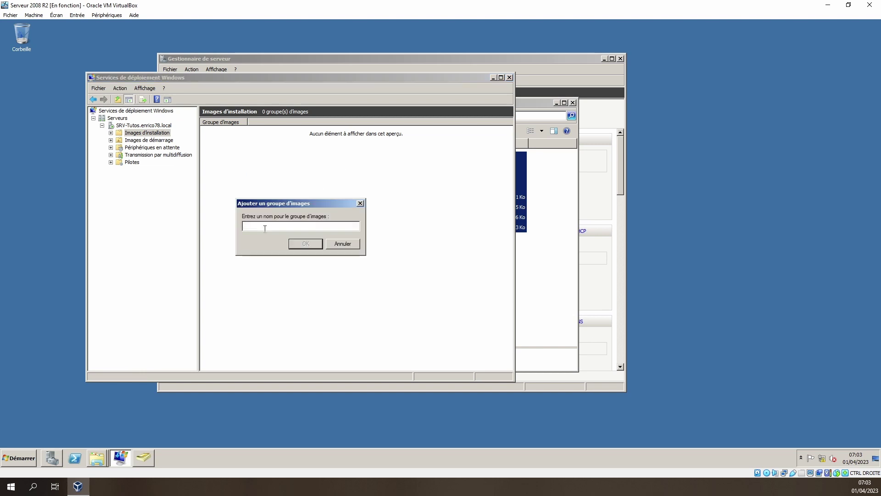
type("Windows 10")
left_click(306, 243)
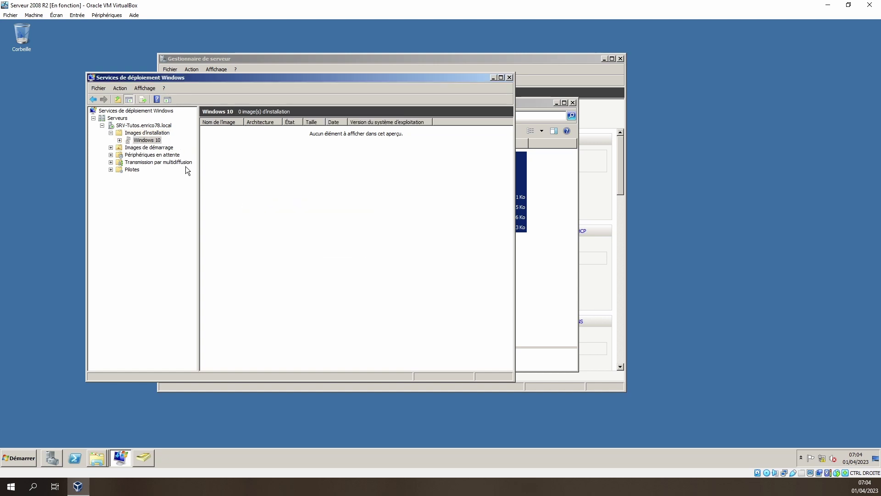
Start adding an install image to the Windows 10 group, using D:\sources\install.wim as the image file.
right_click(148, 142)
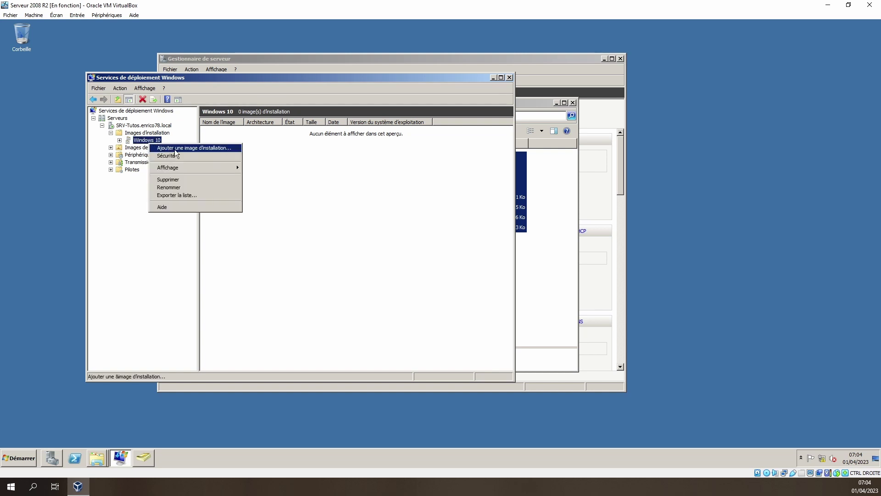
left_click(206, 150)
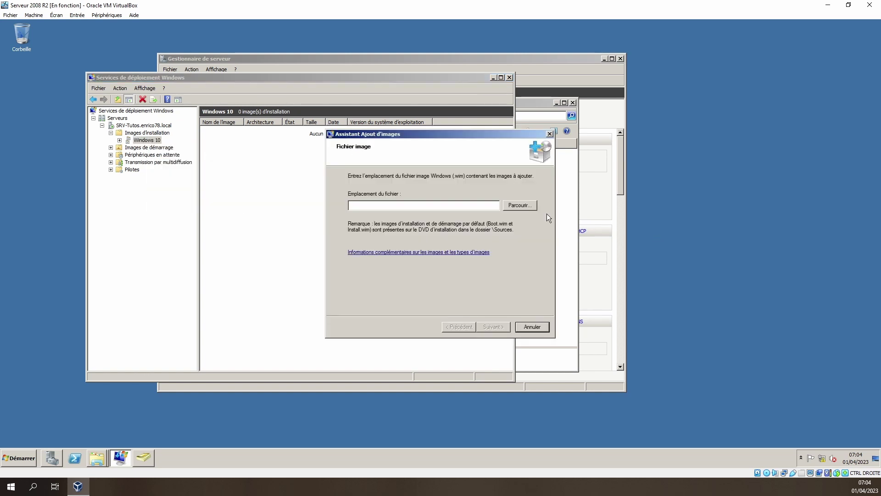
left_click(524, 205)
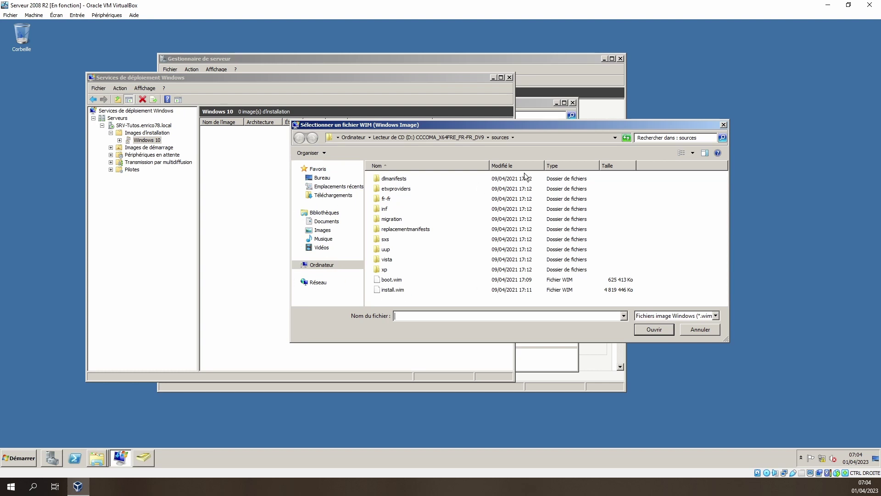
left_click(398, 289)
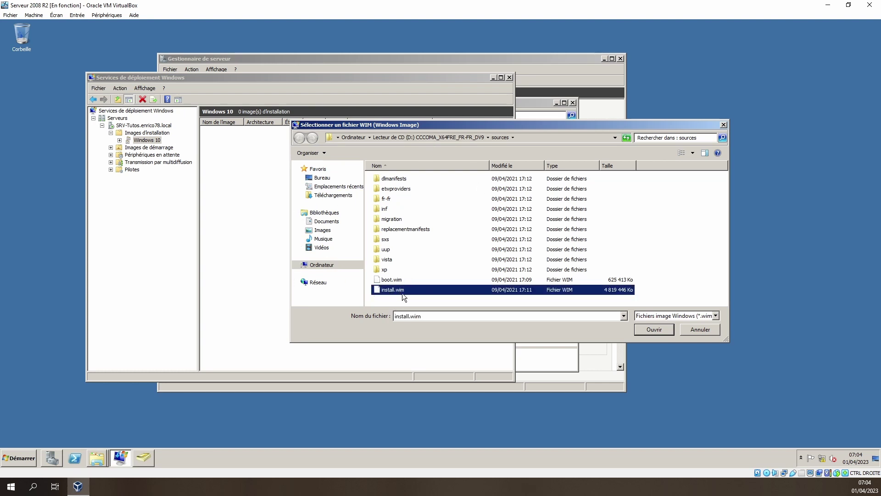
left_click(659, 329)
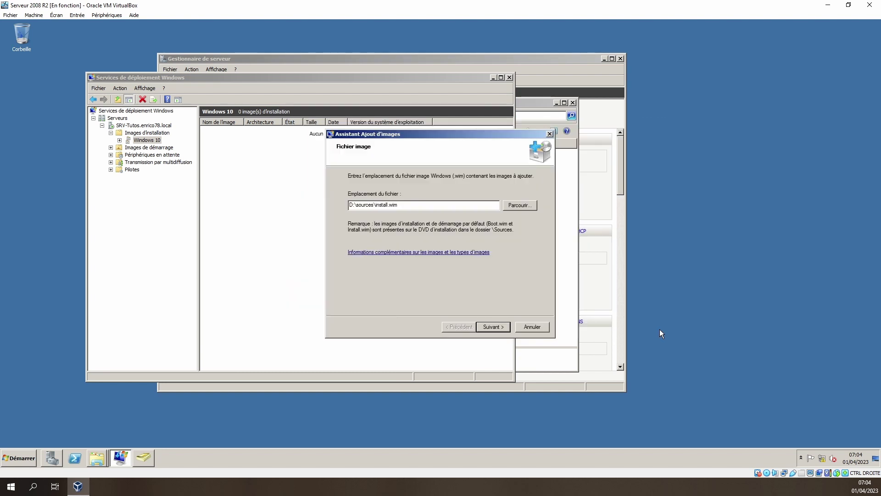
left_click(496, 326)
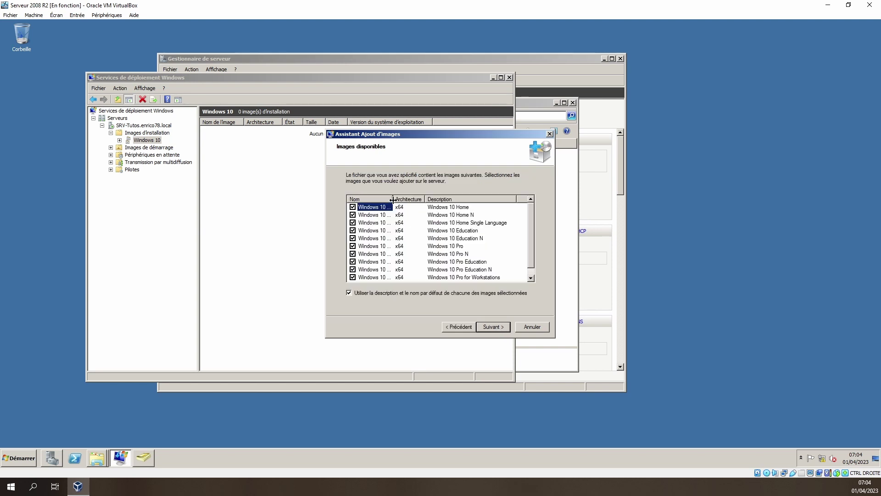
Keep only the Windows 10 Home and Windows 10 Pro images selected, with default names, and start adding them to the server.
left_click_drag(392, 200, 462, 200)
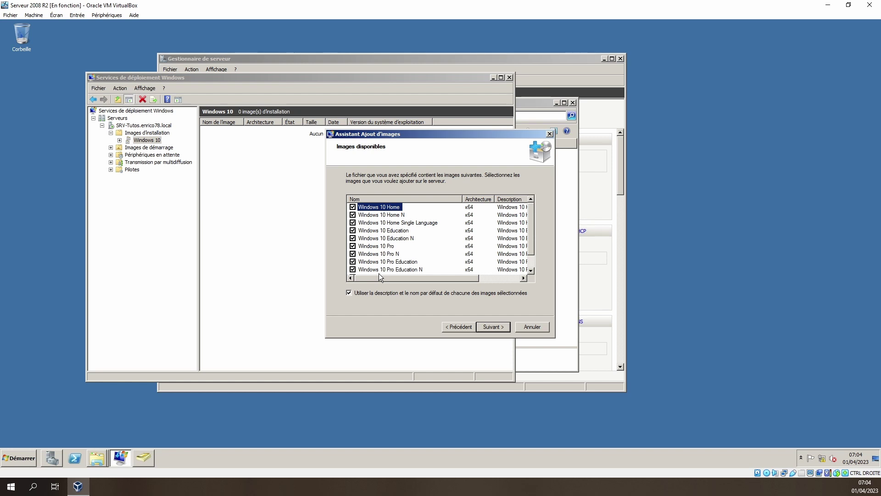
key("space")
key("Down")
key("space")
key("Down")
key("space")
key("Down")
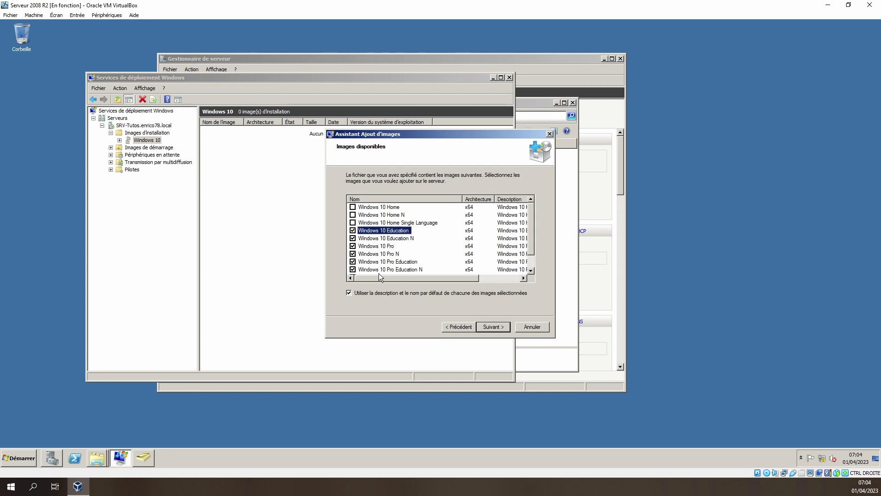
key("space")
key("Down")
key("space")
key("Down")
key("Down")
key("space")
key("Down")
key("space")
key("Down")
key("space")
key("Down")
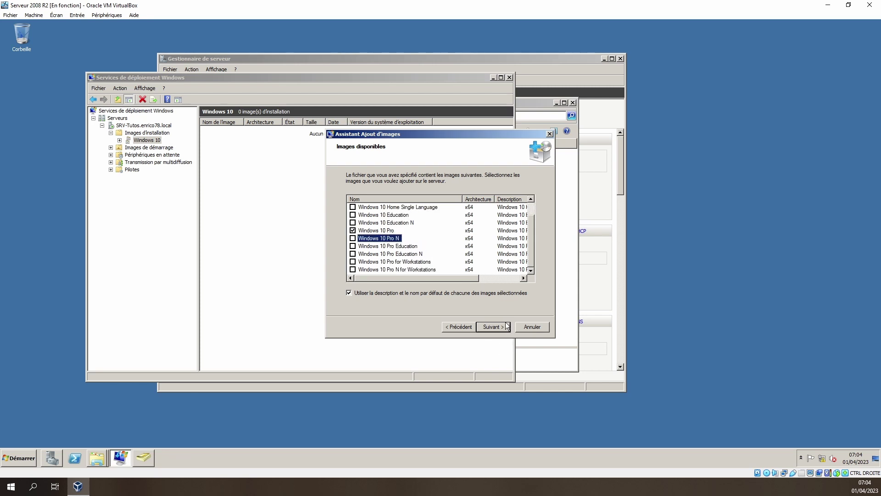
left_click(494, 329)
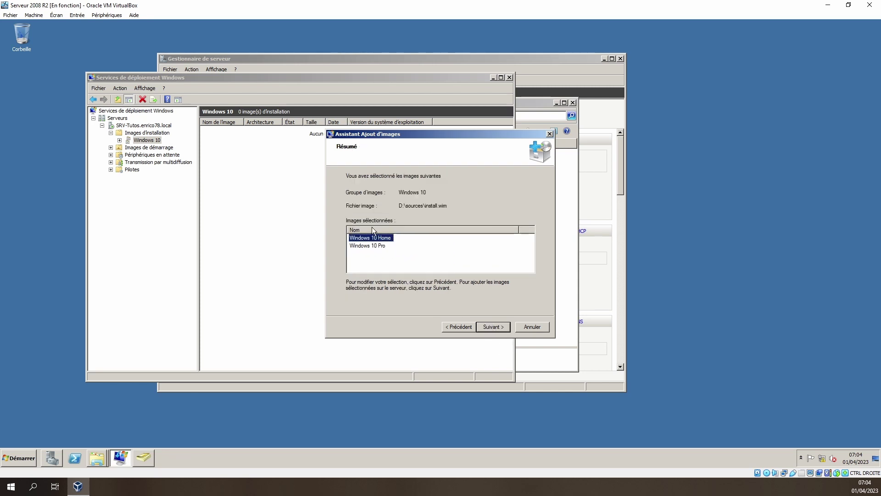
left_click(497, 328)
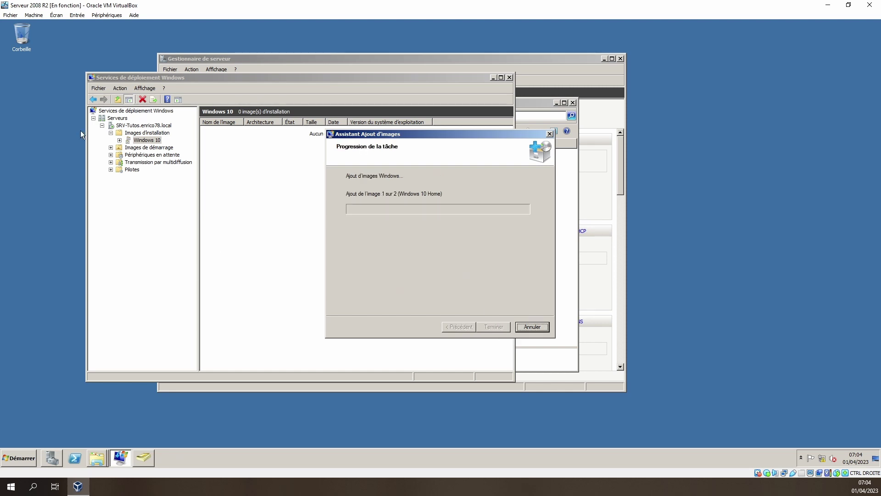
Examine the Images folder in E:\RemoteInstall\Boot\x64 and close the file window.
left_click(542, 365)
key("BackSpace")
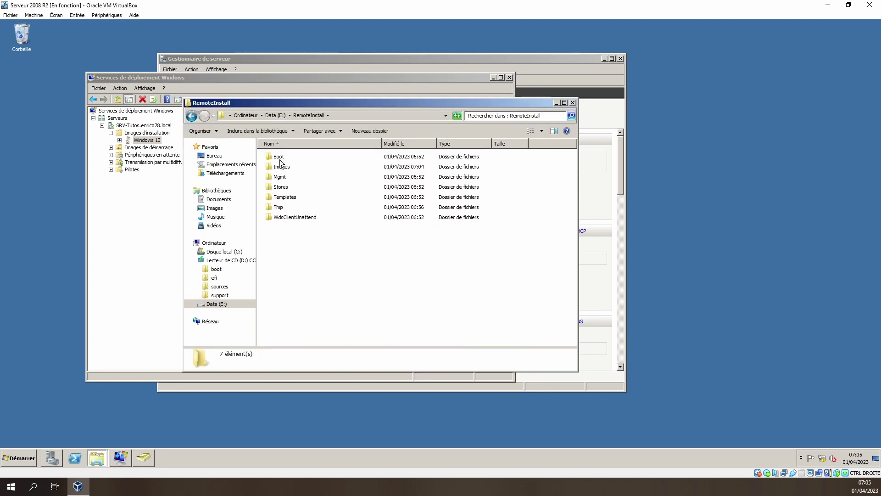
double_click(281, 161)
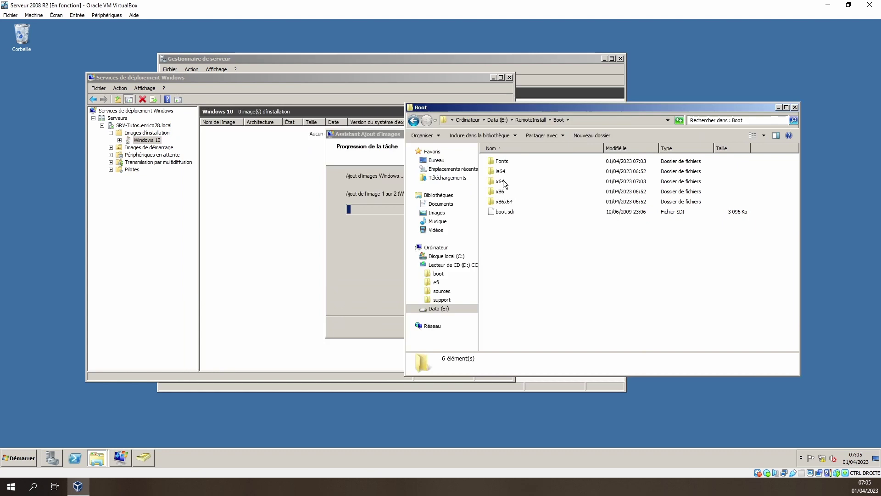
double_click(503, 181)
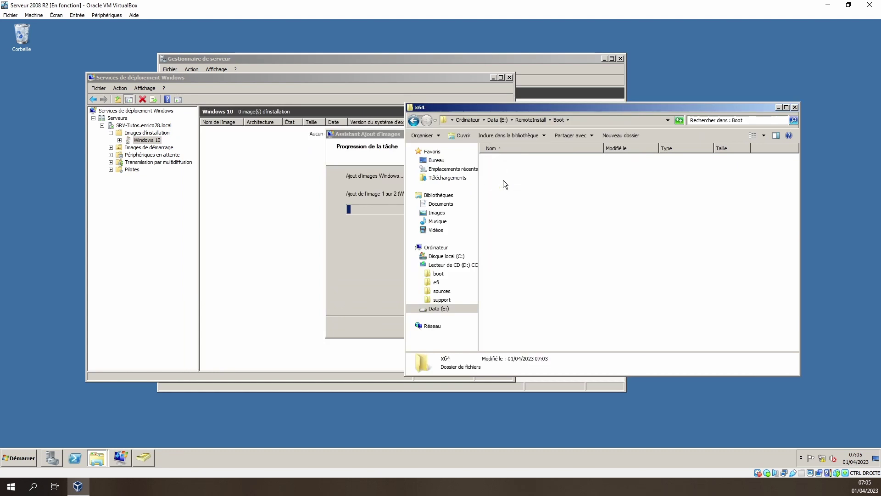
scroll(520, 277, "down", 5)
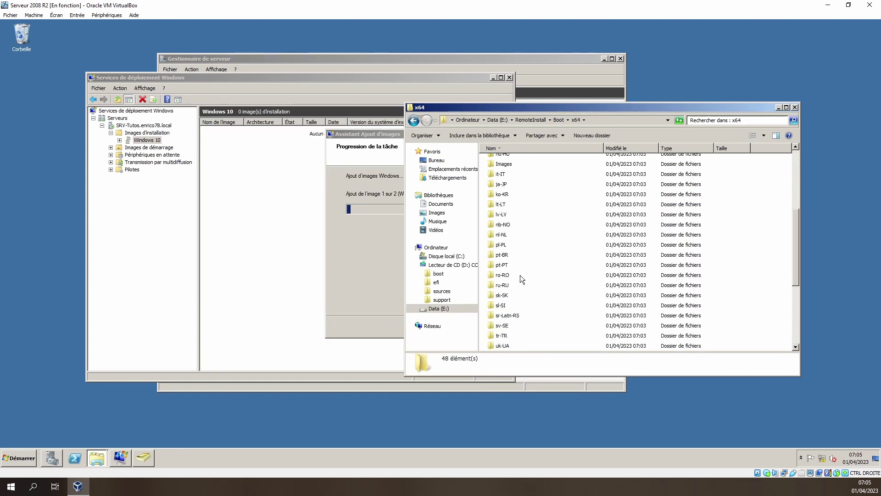
double_click(503, 164)
left_click(794, 107)
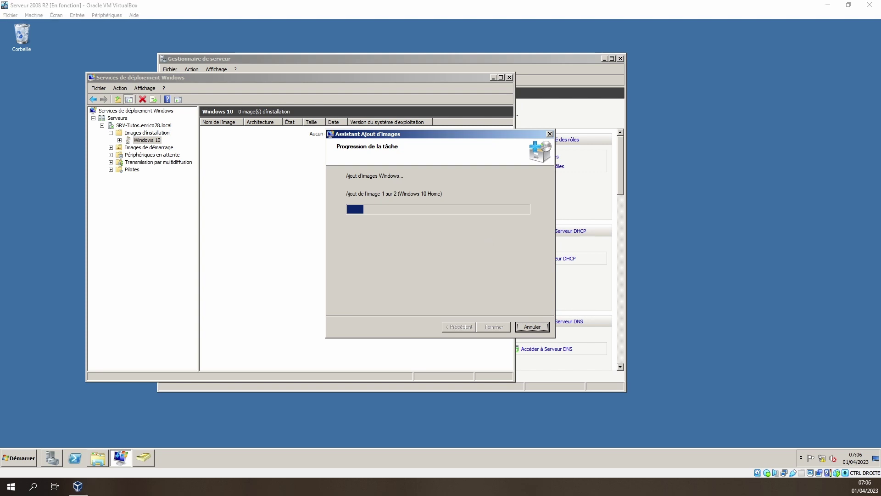
Finish the wizard that adds the install images and widen the image name column to show the full names.
left_click(703, 279)
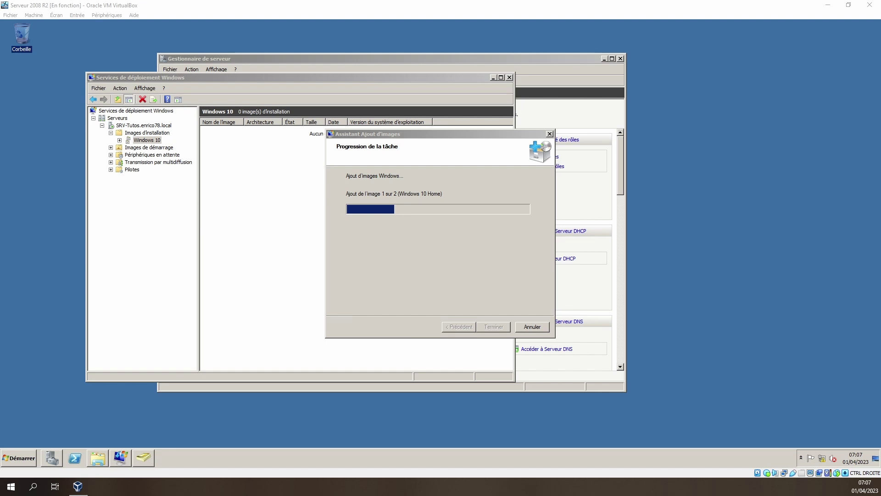
left_click(503, 327)
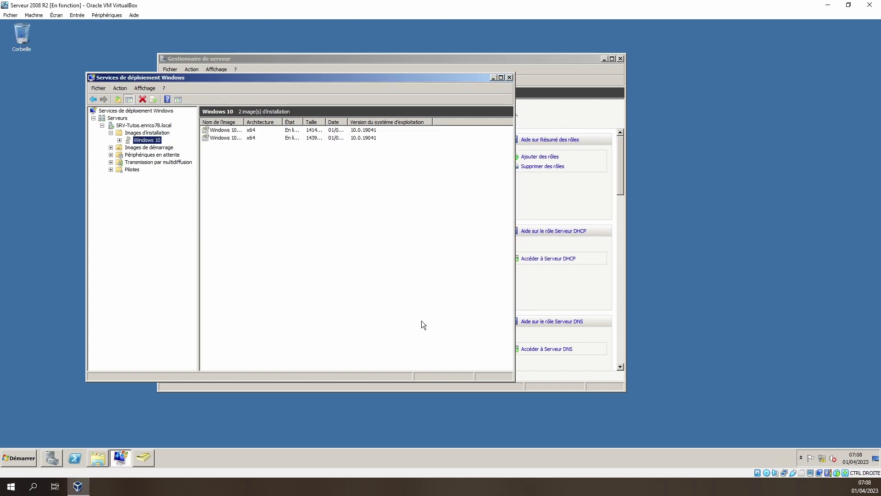
left_click_drag(245, 122, 317, 125)
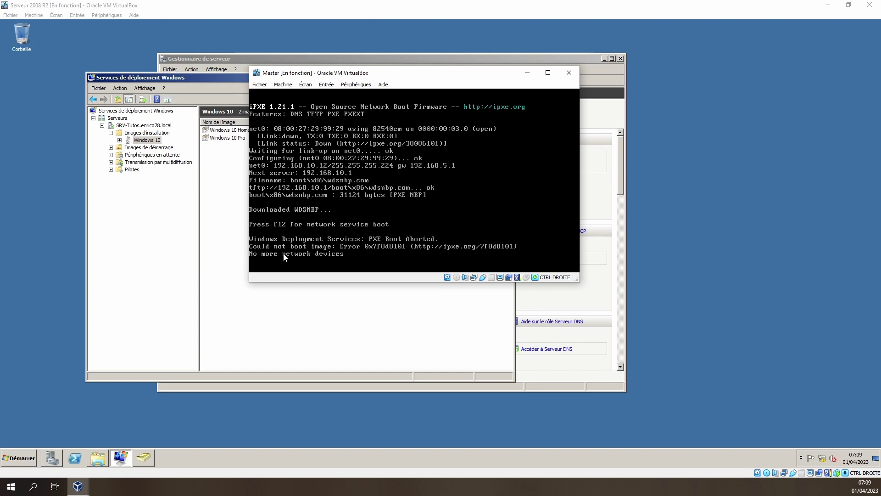
Reset the Master virtual machine and start it with the network service boot.
left_click(282, 84)
left_click(298, 155)
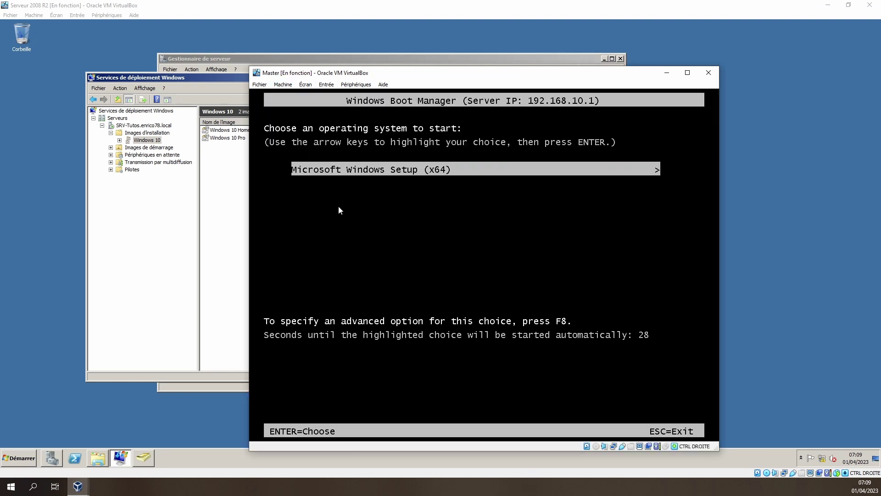
left_click(282, 84)
left_click(301, 159)
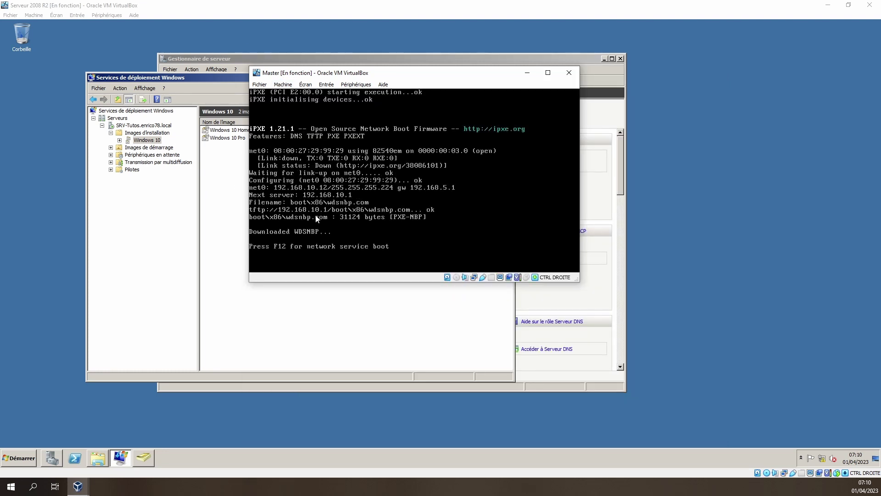
key("F12")
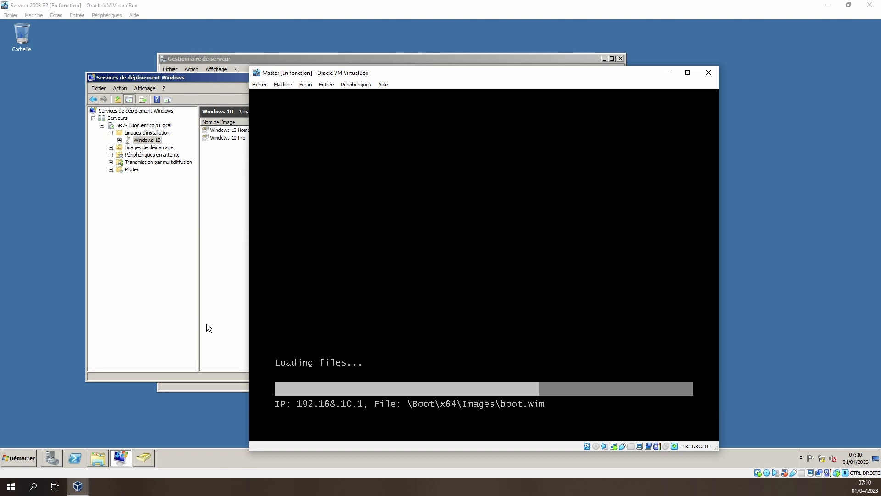
Review the boot images on the deployment server and check the optical drive of the Master virtual machine.
left_click(158, 149)
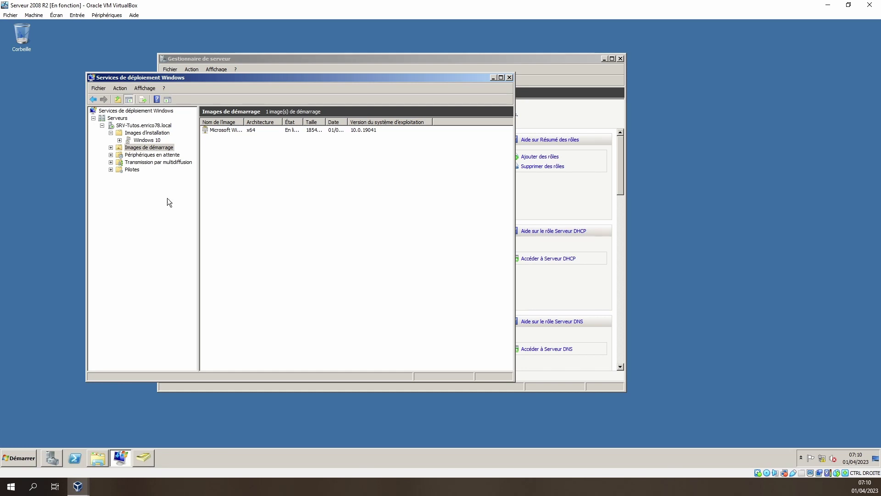
mouse_move(77, 486)
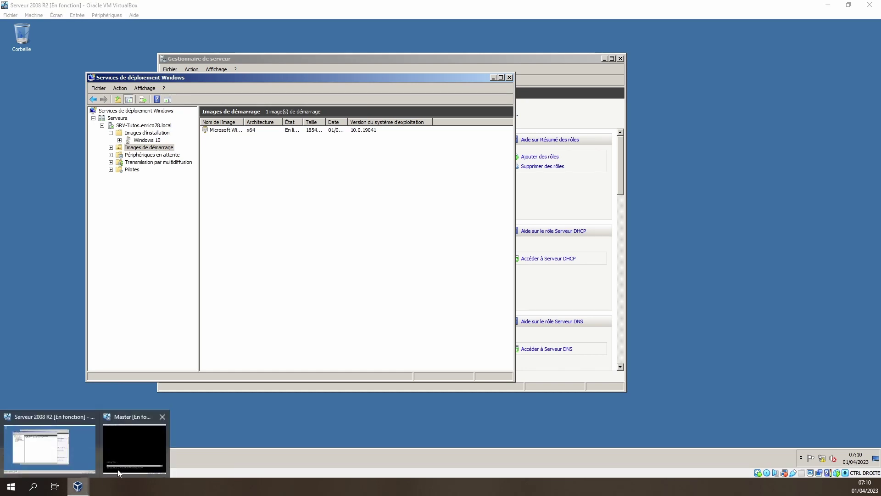
left_click(135, 441)
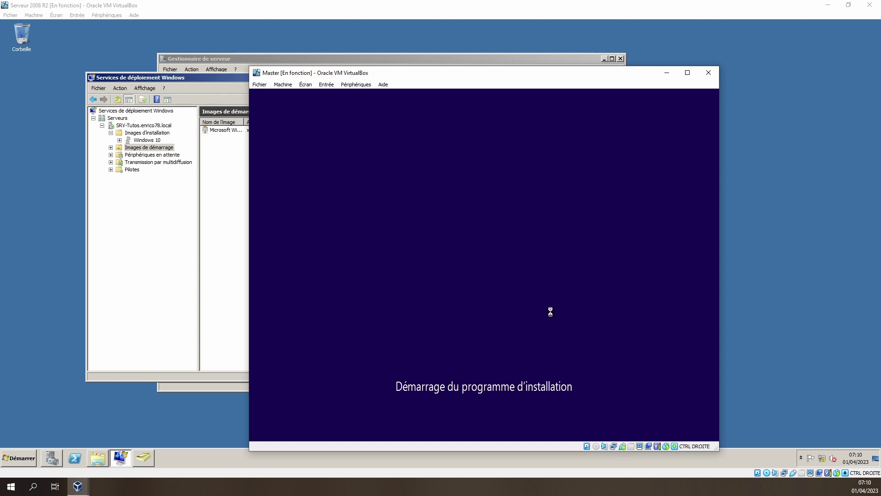
left_click(355, 84)
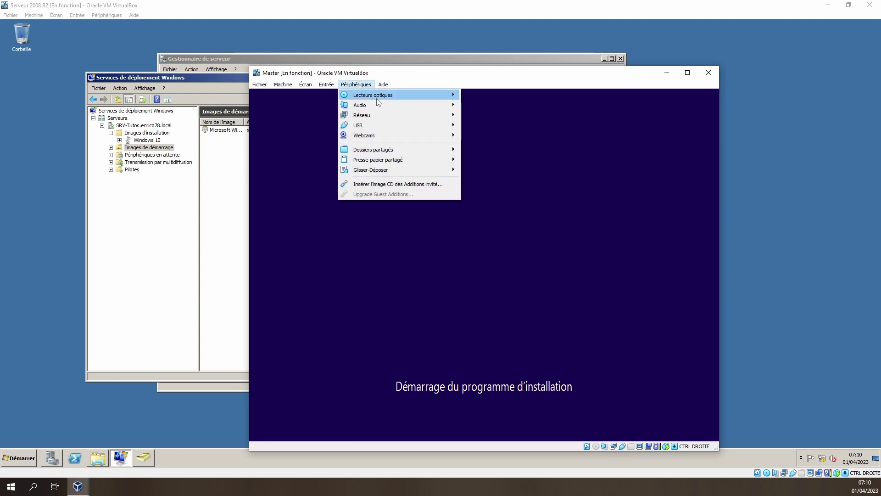
mouse_move(386, 98)
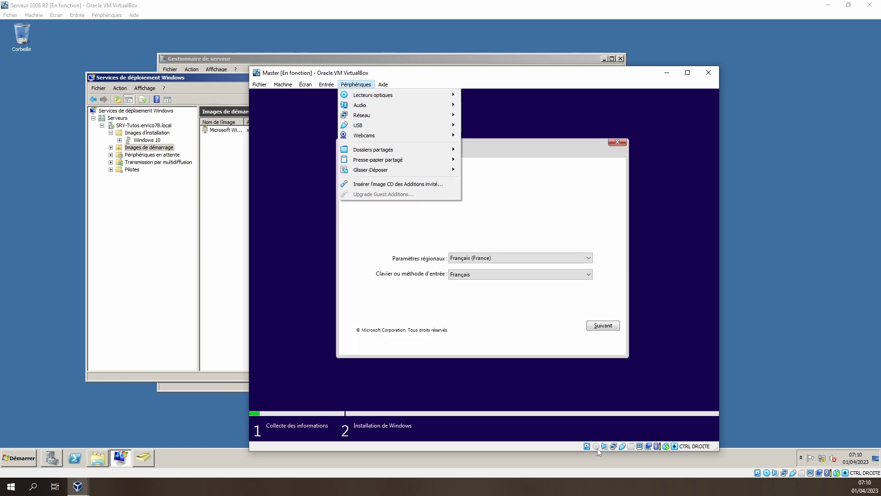
left_click(389, 255)
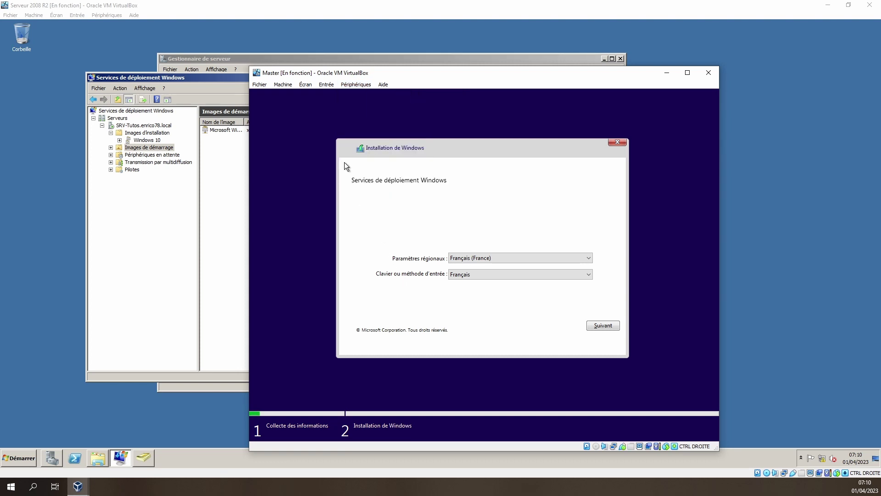
Accept Français (France) regional settings and the Français keyboard, and try to sign in with the user name without a domain and the account password.
left_click(606, 326)
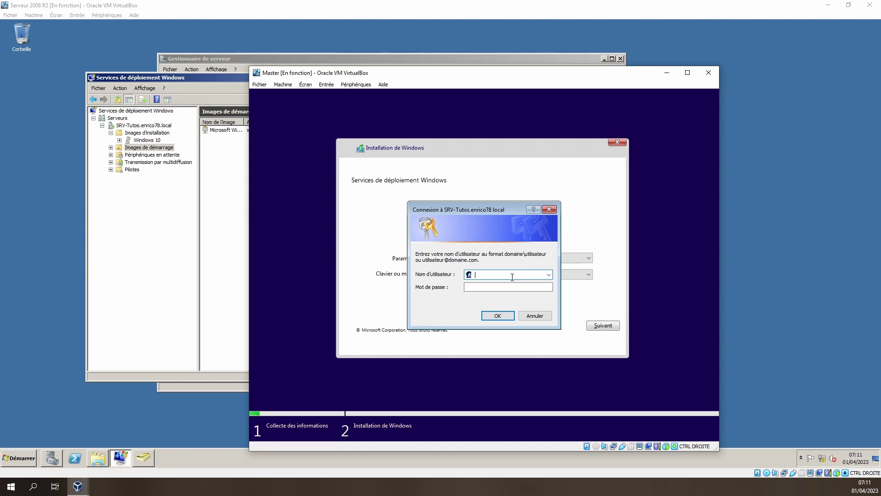
type("Enrico")
key("Tab")
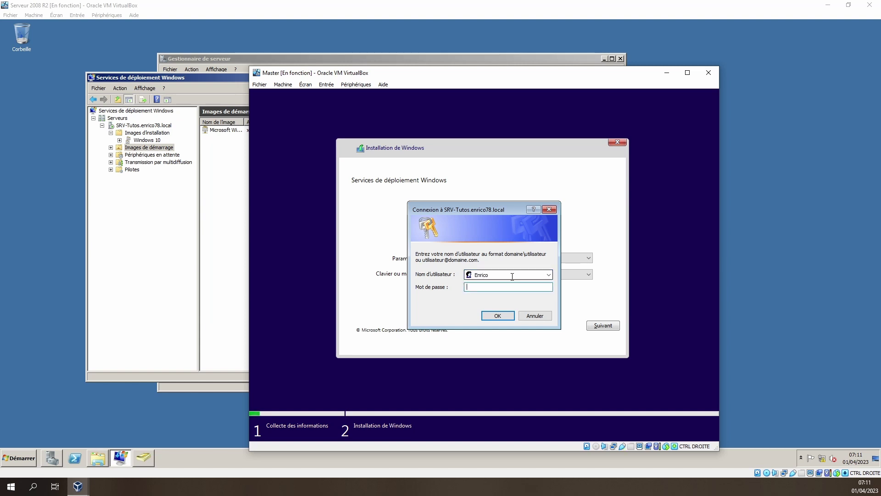
key("Return")
left_click(586, 301)
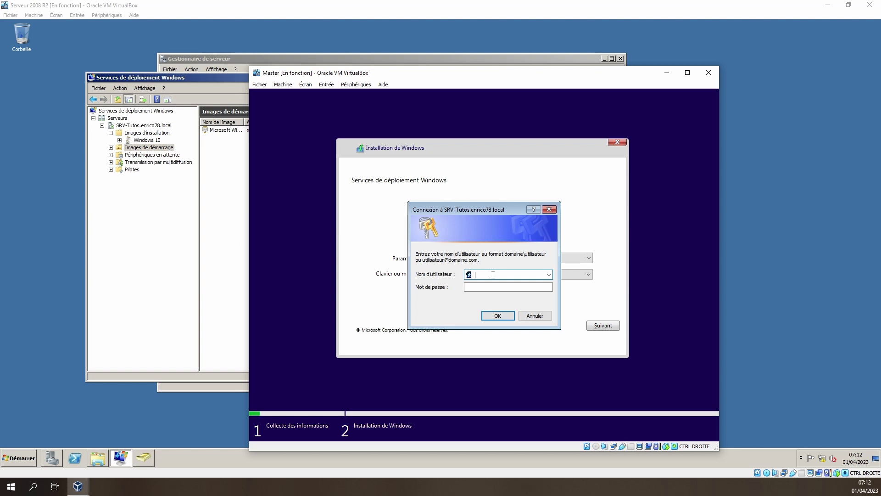
Sign in to the deployment server with the domain-qualified user name and the account password.
type("enrico78.local\\enrico")
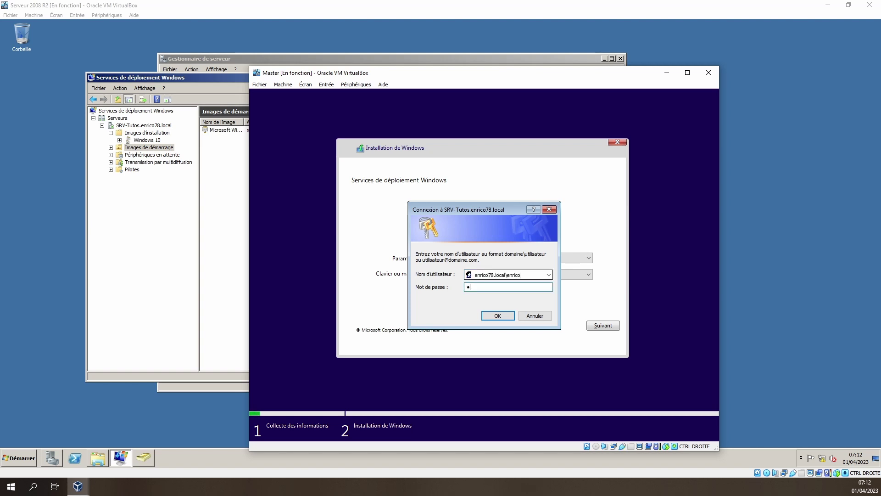
type("******")
left_click(505, 317)
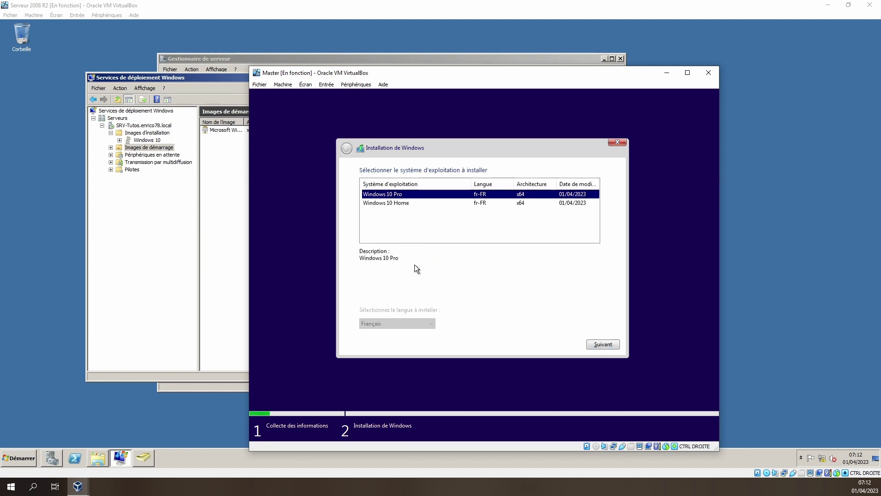
Check the Windows 10 install images in the server's deployment console and return to the Master virtual machine.
left_click(153, 141)
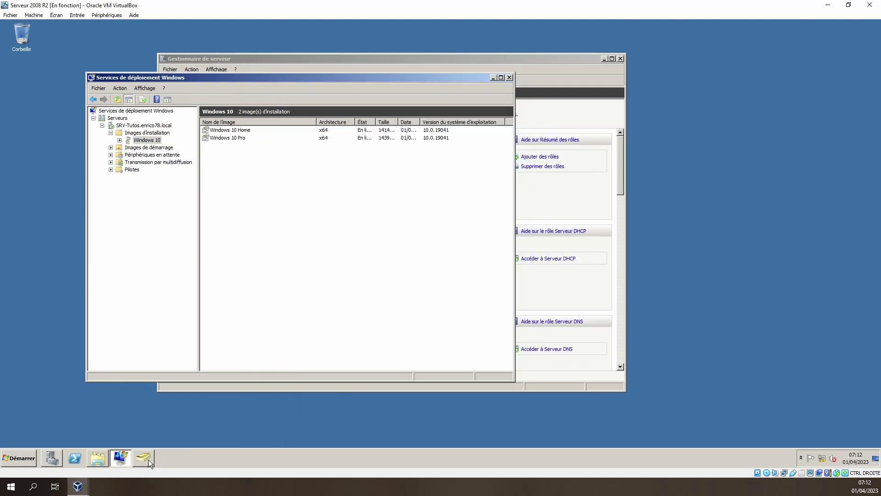
mouse_move(78, 486)
left_click(135, 443)
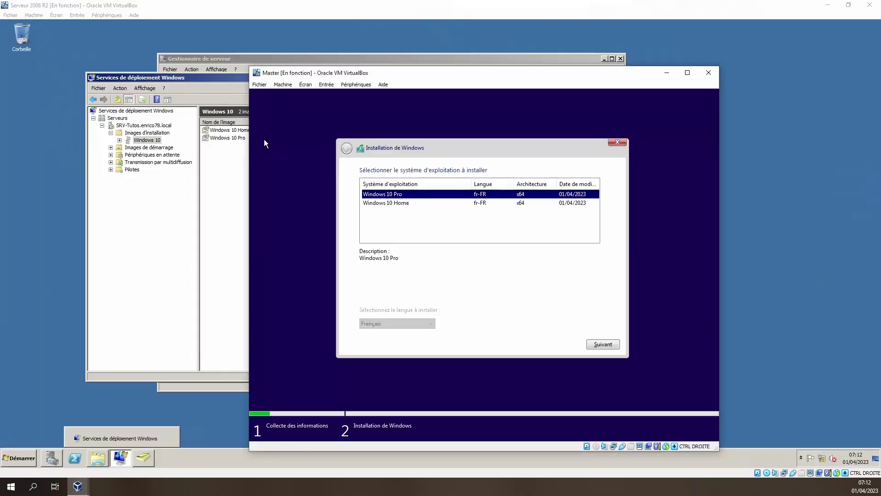
Choose Windows 10 Pro as the operating system and start its installation on the unallocated space of Lecteur 0.
left_click(400, 205)
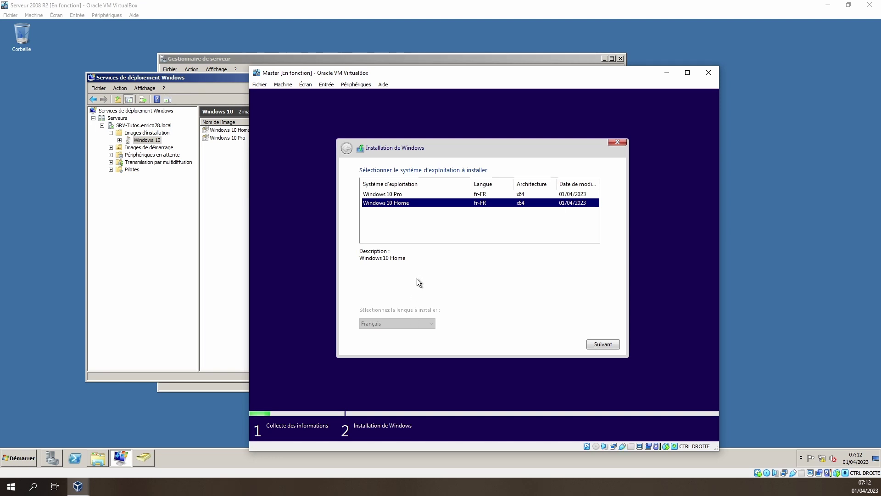
left_click(390, 194)
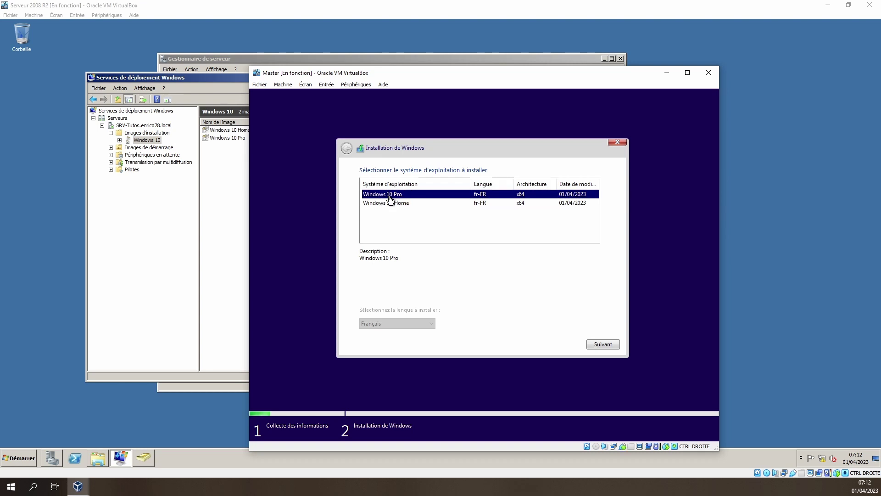
left_click(608, 350)
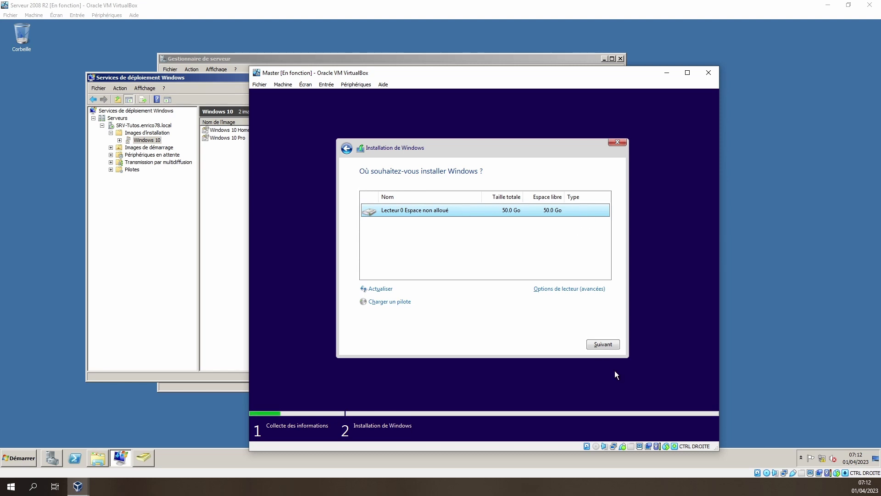
left_click(608, 344)
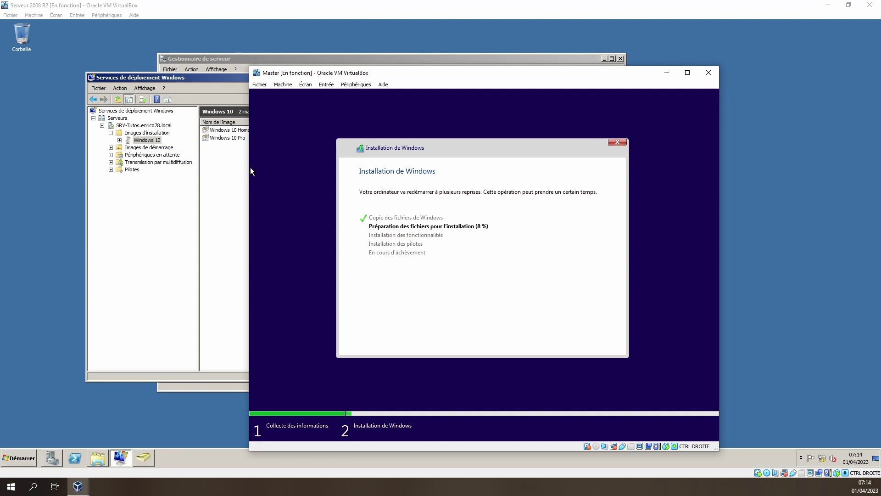
Leave the Master virtual machine and sign in to the Serveur WDS-MDT virtual machine as Administrateur with the account password.
left_click(259, 85)
left_click(320, 181)
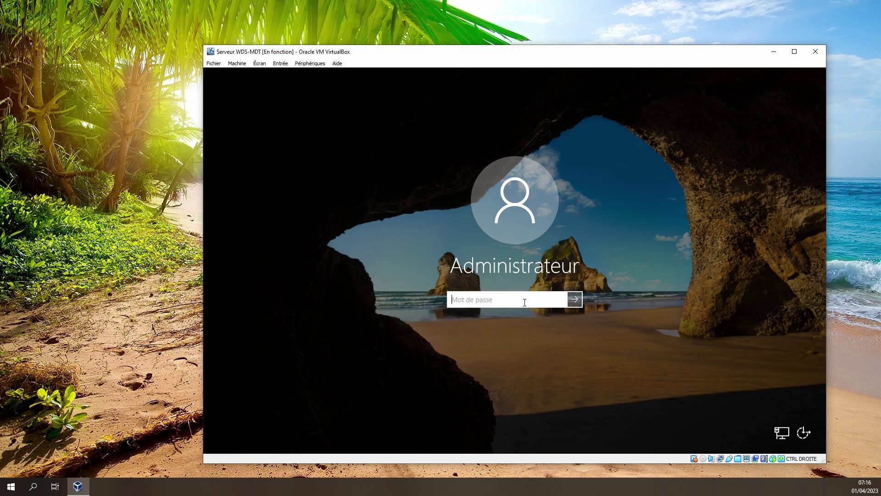
type("*****")
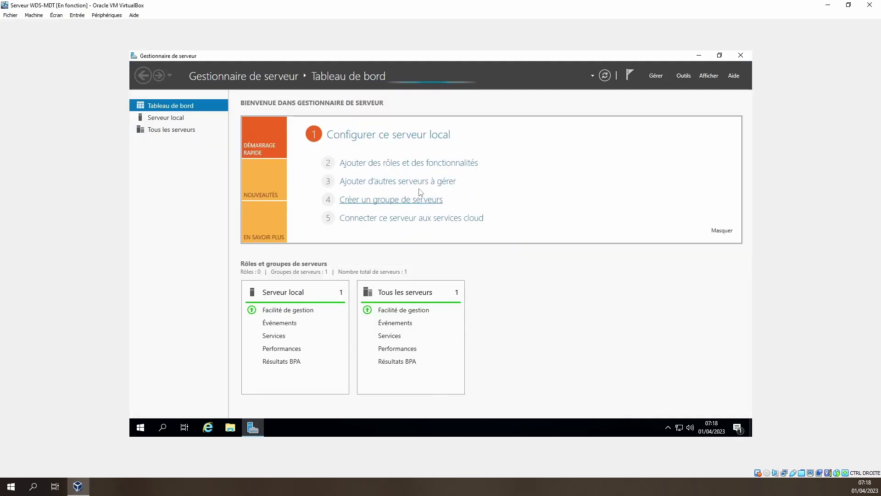
Review the local server's properties in Server Manager, and SRV-Deploye's install and boot images in the Windows Deployment Services console.
left_click(347, 135)
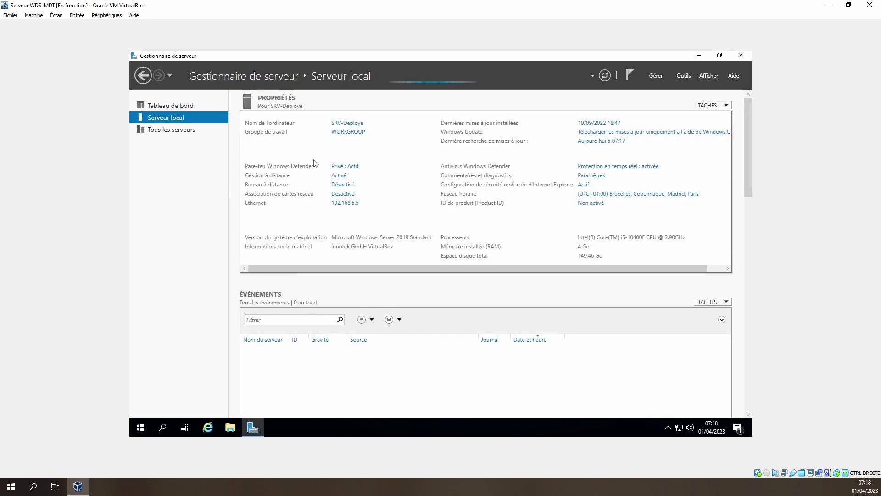
left_click(171, 107)
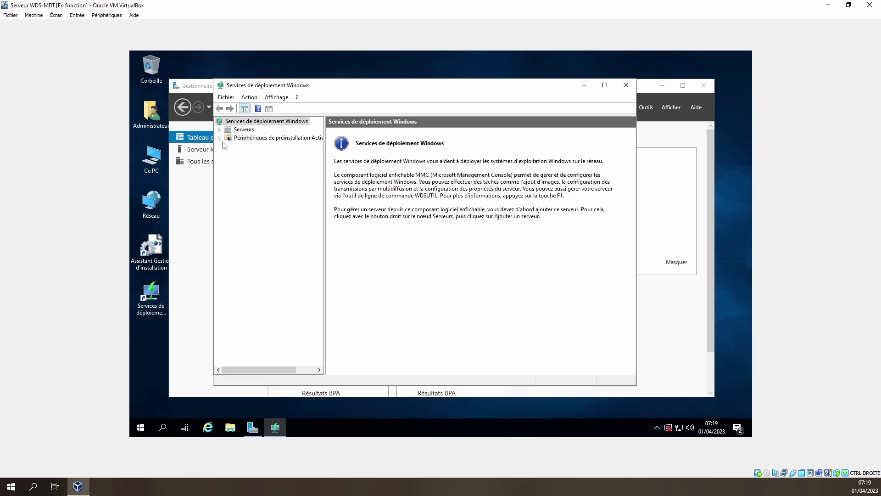
left_click(221, 131)
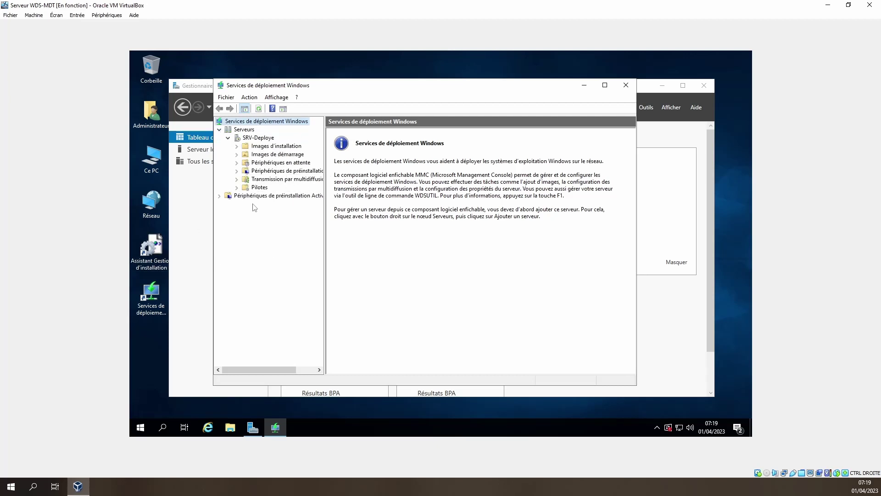
left_click(284, 145)
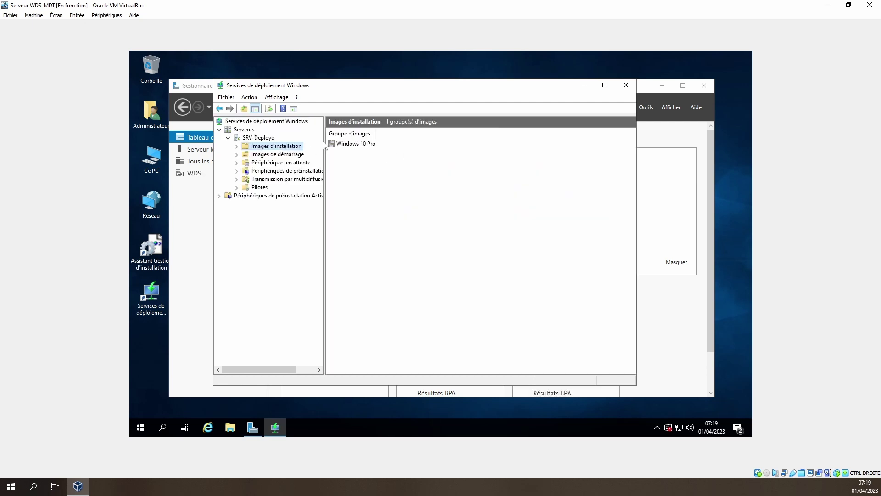
double_click(350, 145)
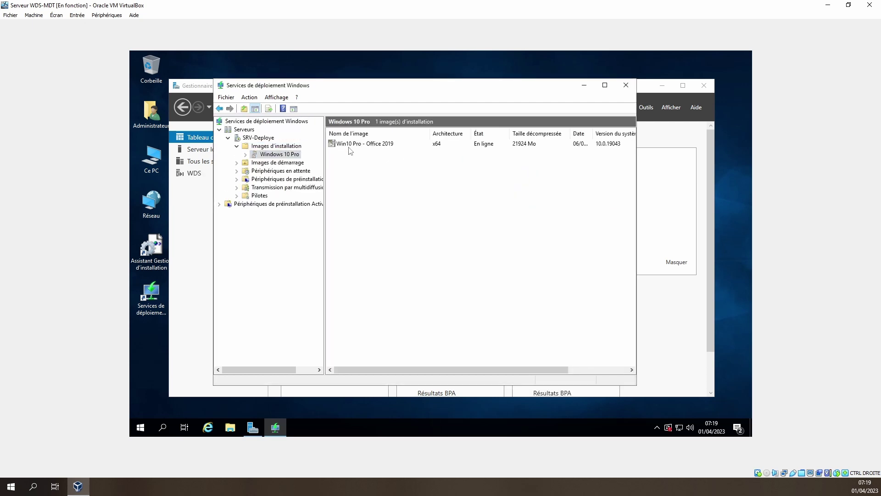
left_click(281, 164)
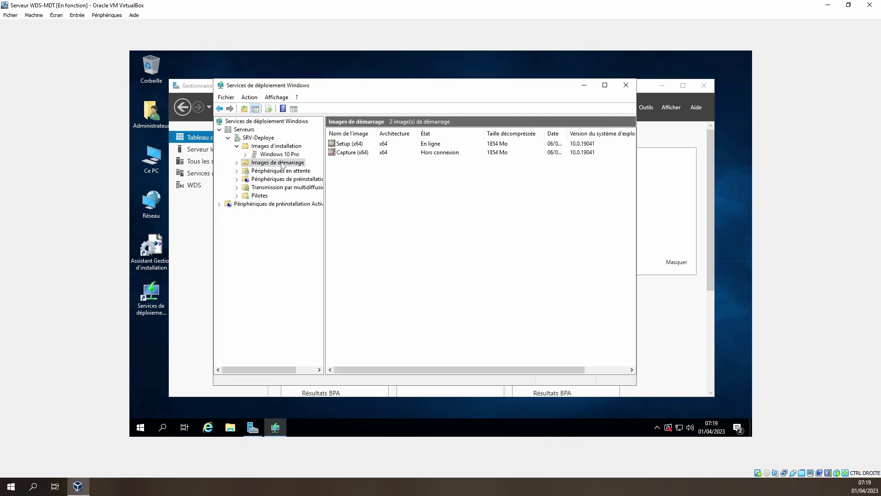
left_click(356, 146)
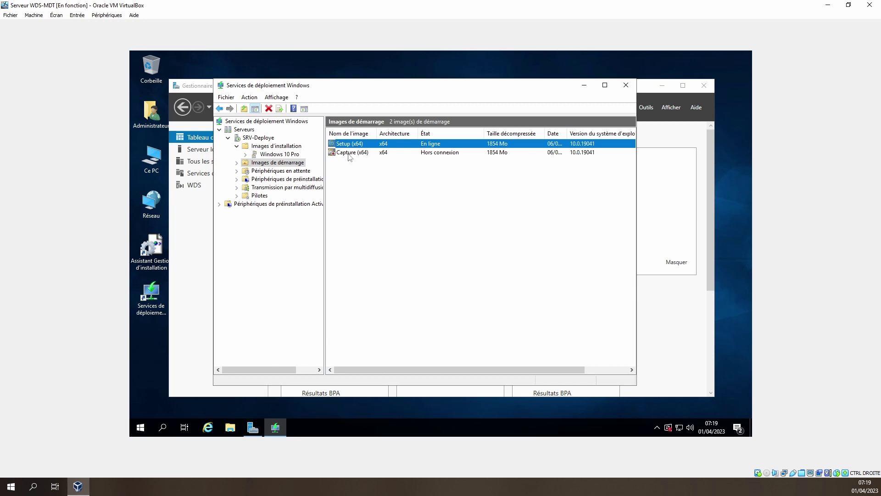
left_click(348, 155)
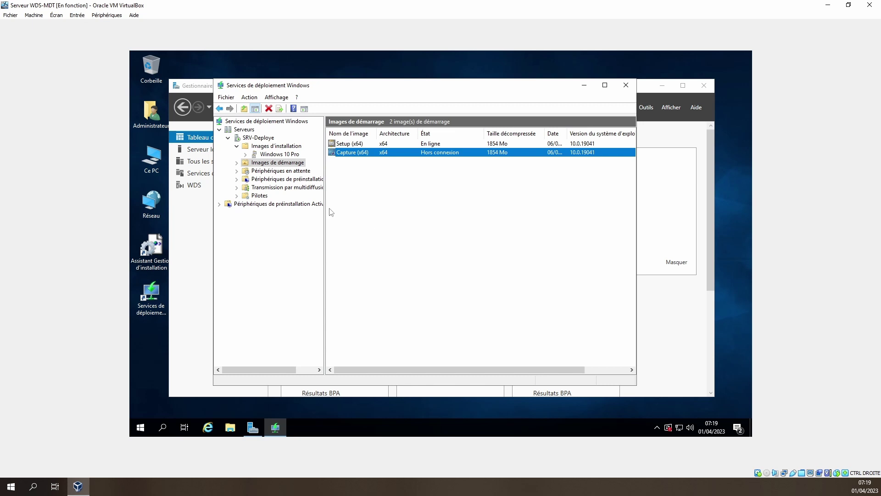
left_click(278, 154)
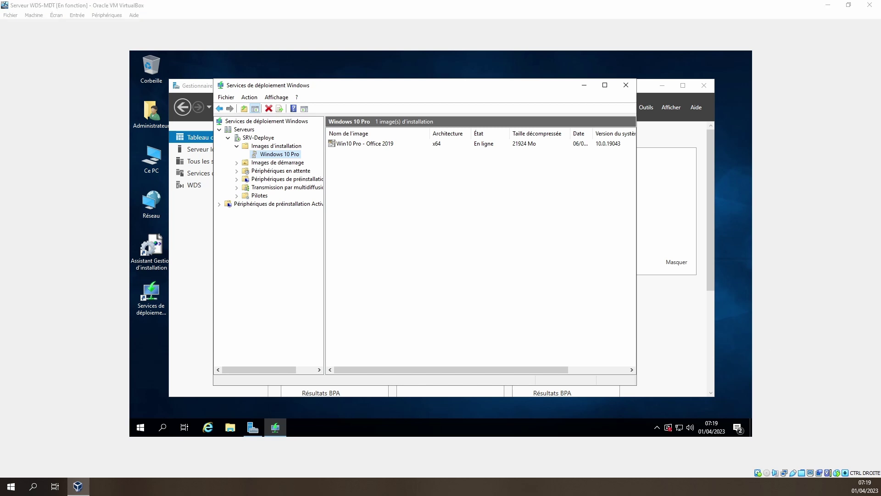
Resume and restart the paused Master Win10 virtual machine, and start it with the network service boot.
left_click_drag(880, 115, 510, 153)
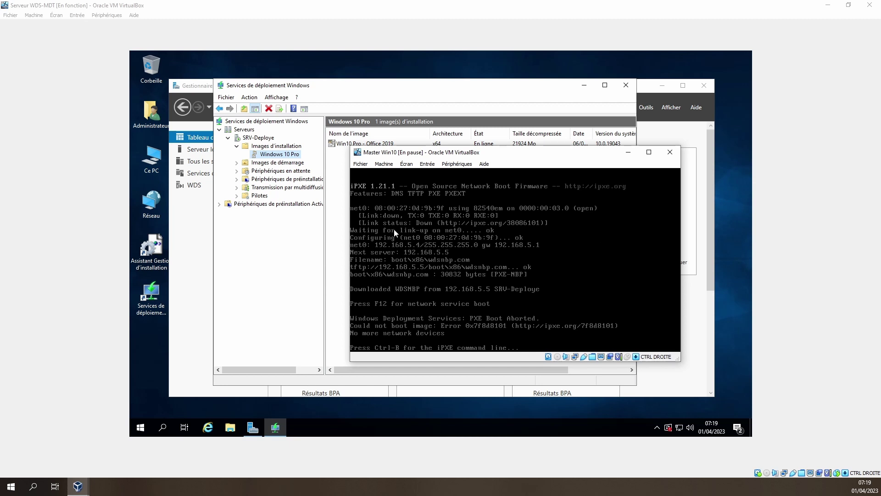
left_click(387, 166)
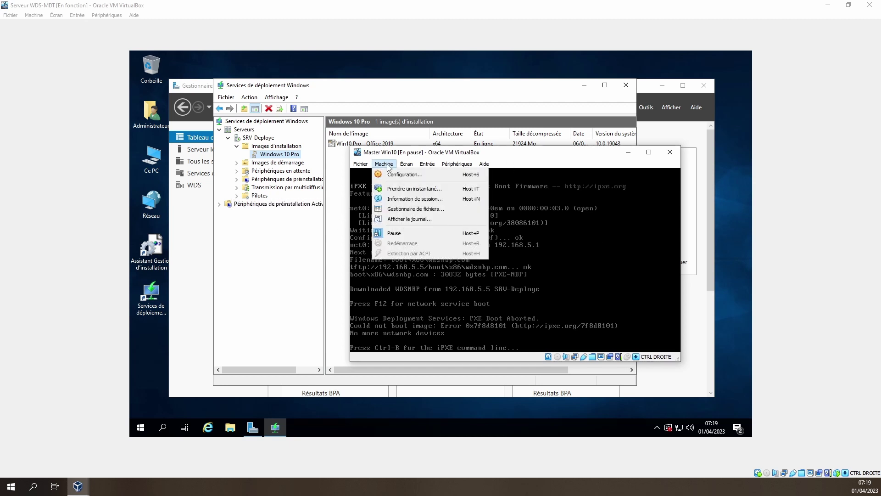
left_click(395, 285)
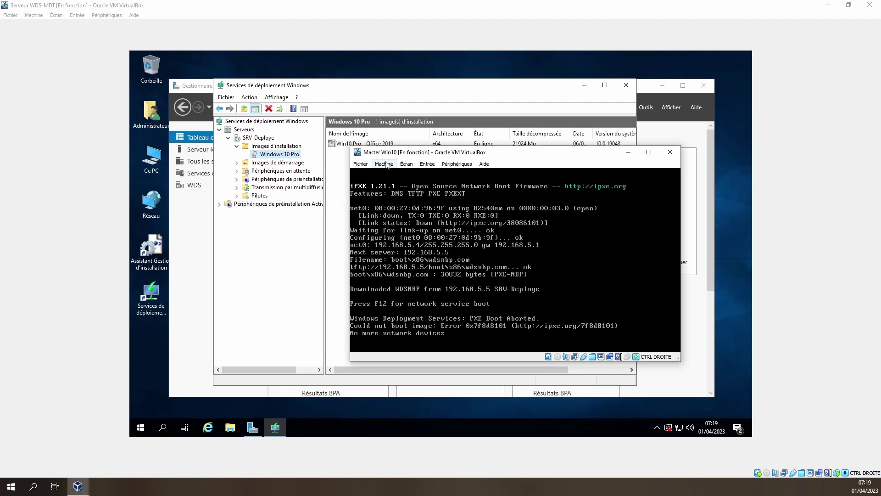
left_click(385, 164)
left_click(402, 244)
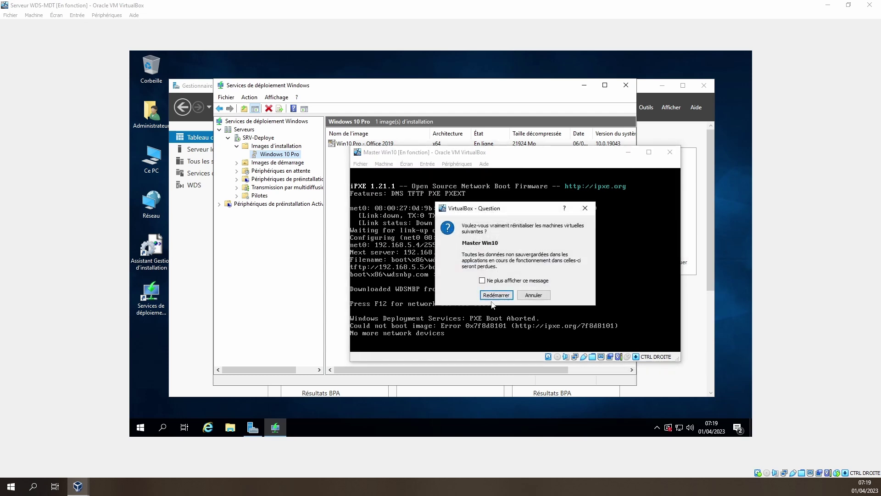
left_click(496, 296)
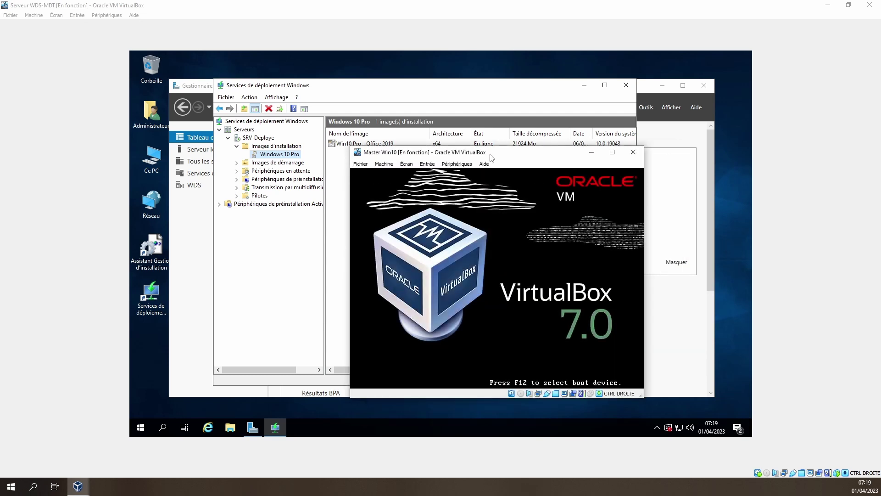
left_click_drag(490, 154, 452, 136)
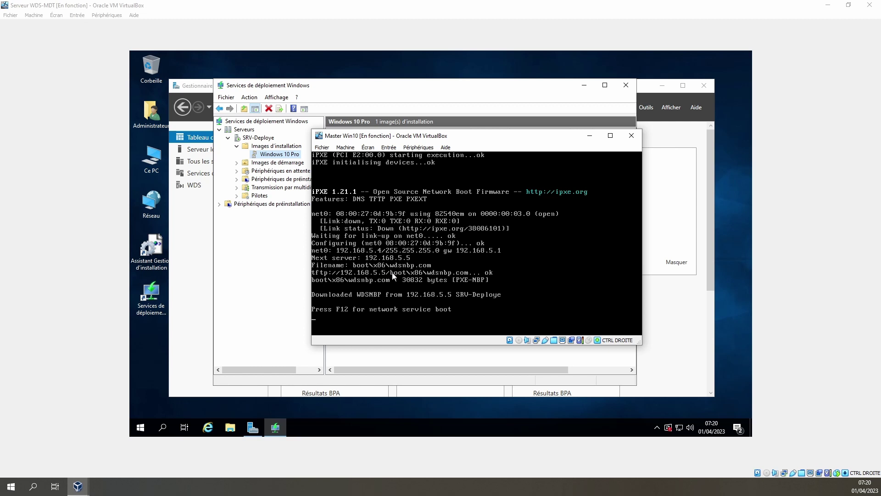
key("F12")
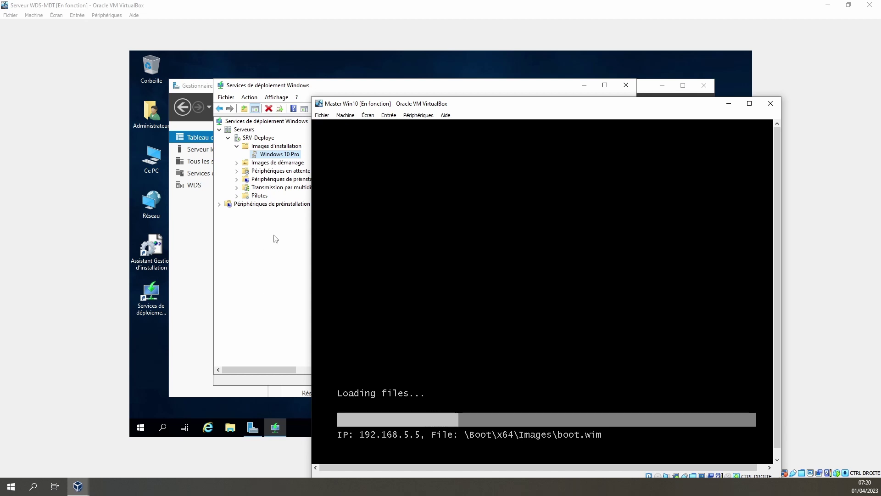
Bring Server Manager to the front on the WDS page and open Windows System Image Manager from the server desktop.
left_click(190, 187)
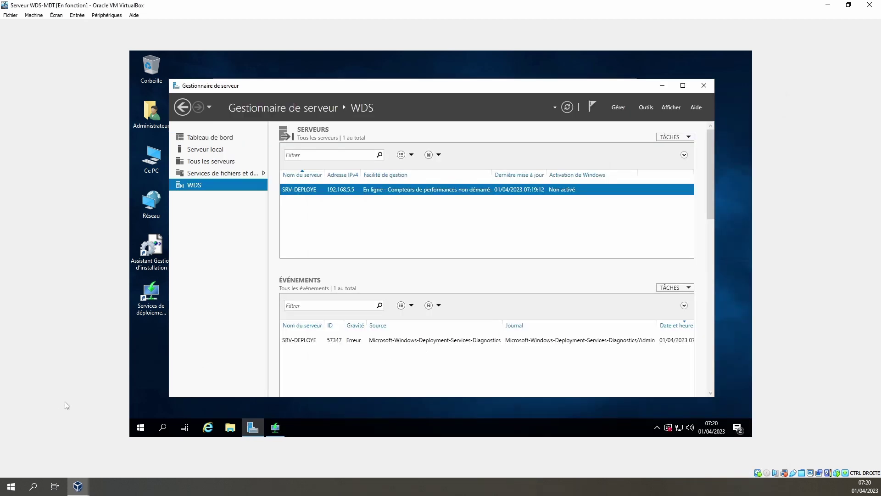
left_click(141, 434)
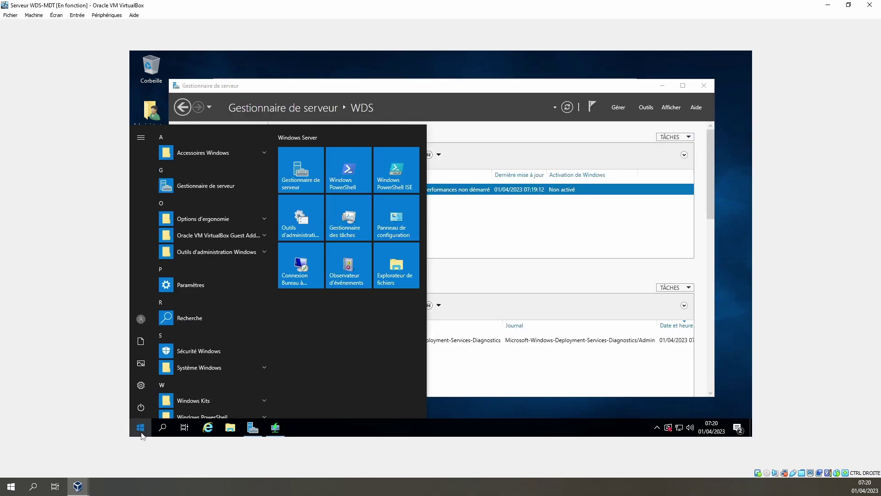
left_click(141, 432)
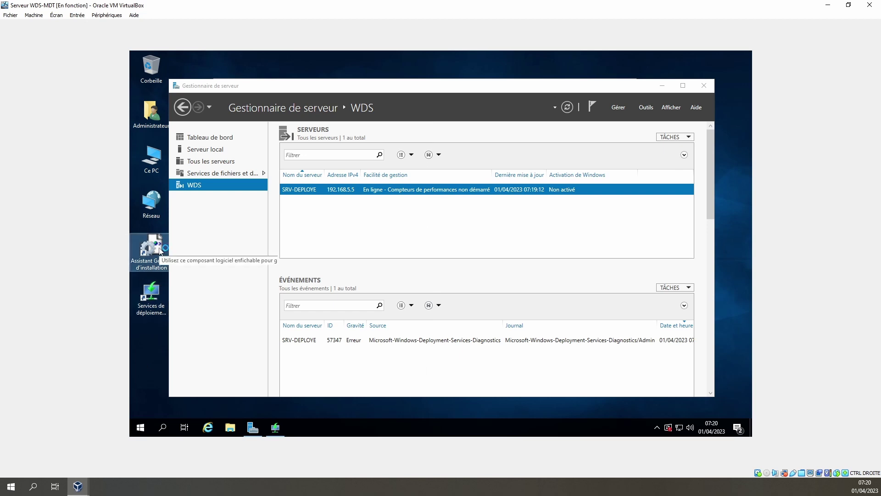
double_click(159, 250)
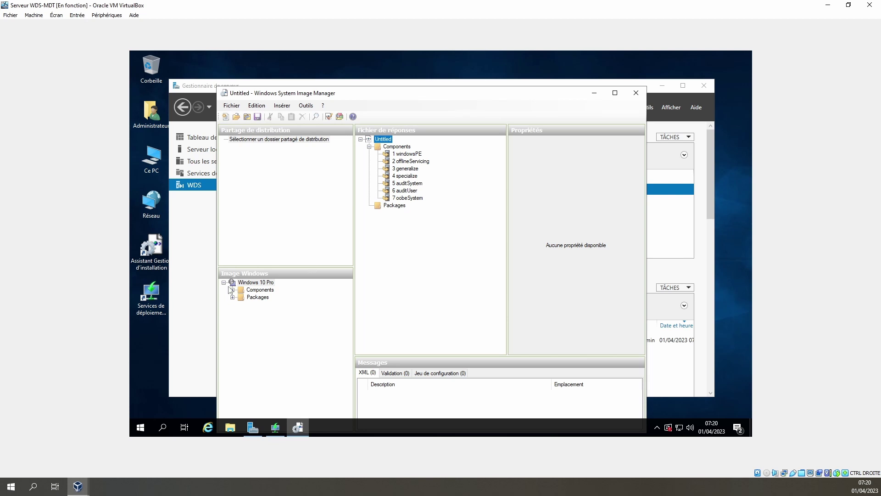
Return to the deployment services console and review SRV-Deploye's install images, boot images, pending devices and prestaged devices.
left_click(277, 434)
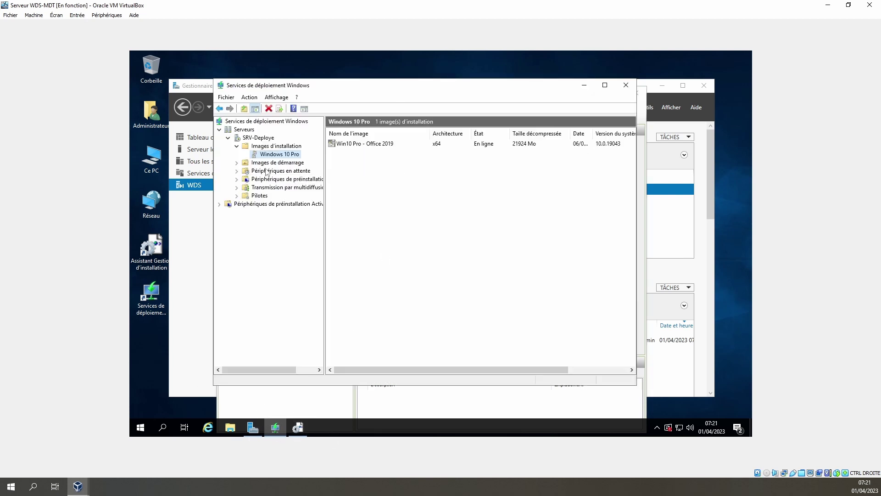
left_click(282, 163)
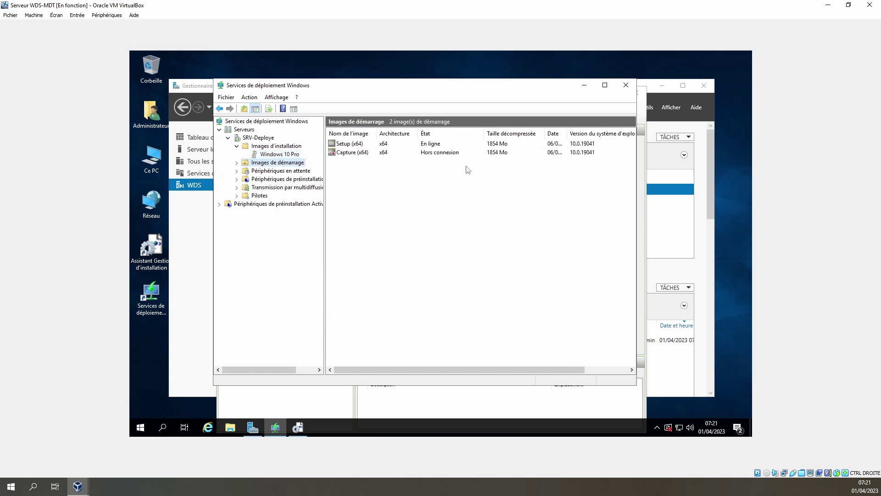
left_click(289, 155)
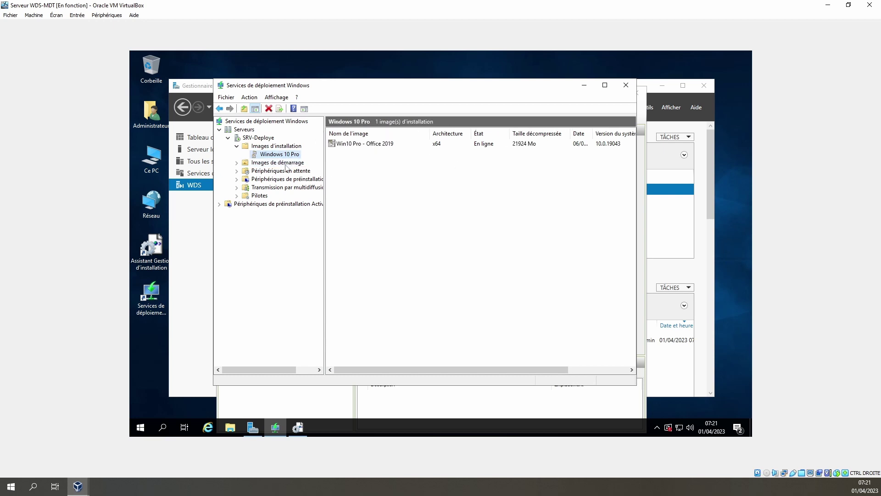
left_click(287, 163)
left_click(280, 171)
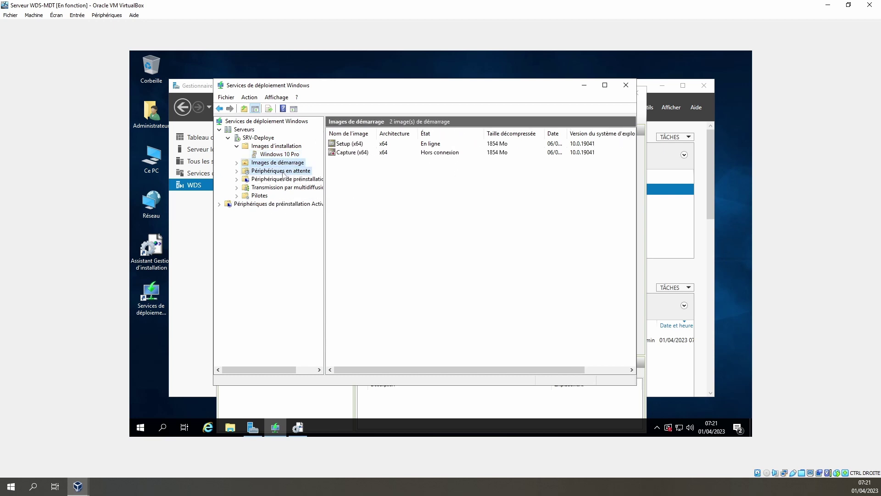
left_click(288, 182)
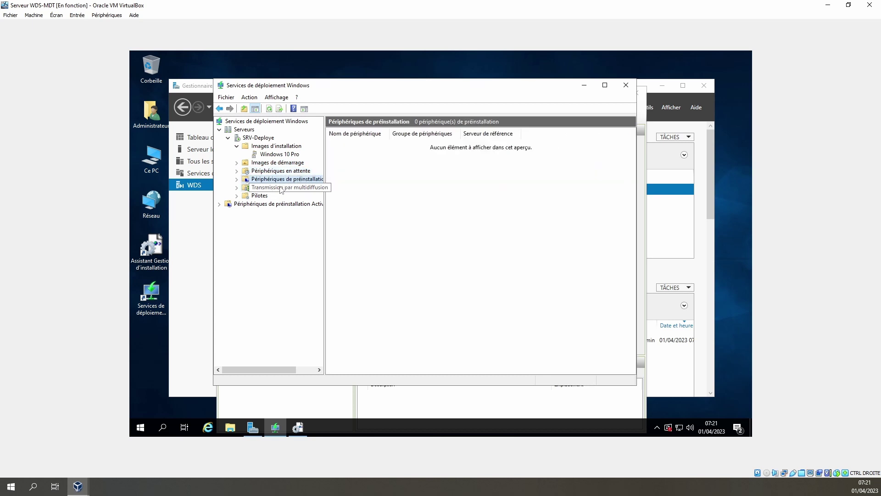
Review SRV-Deploye's multicast transmissions and drivers and the Active Directory prestaged devices, and minimize the deployment services console.
left_click(279, 187)
left_click(260, 196)
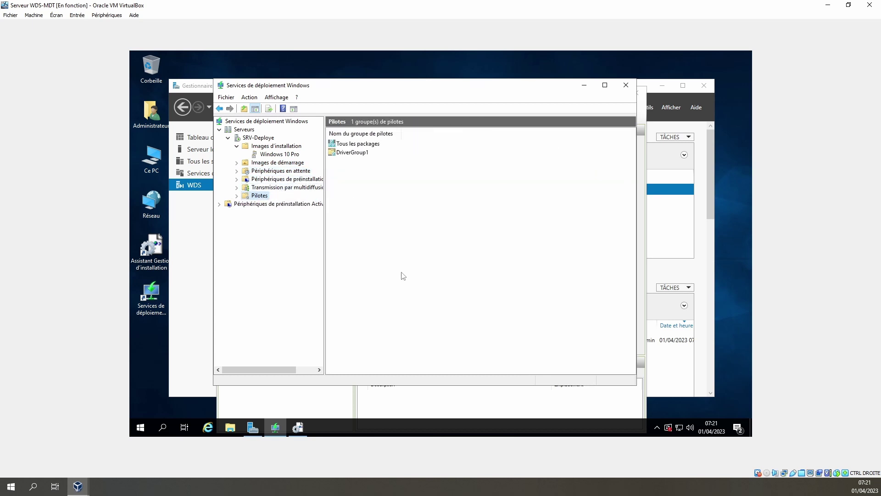
left_click(299, 206)
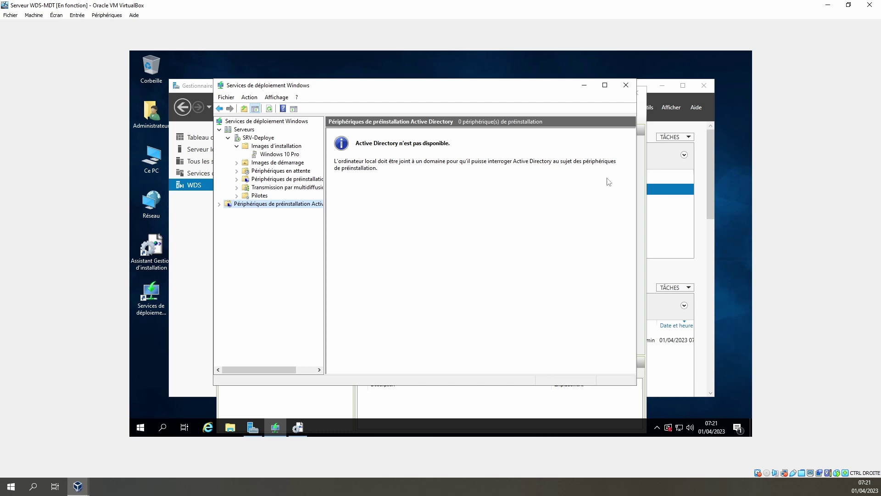
left_click(584, 85)
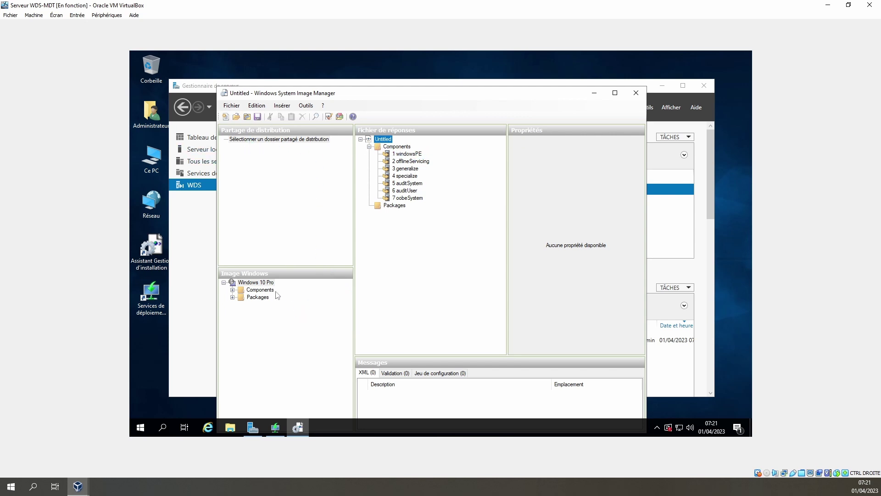
Examine the untitled answer file's windowsPE pass, dismiss the update notification, and expand the Windows 10 Pro image's components.
left_click(264, 290)
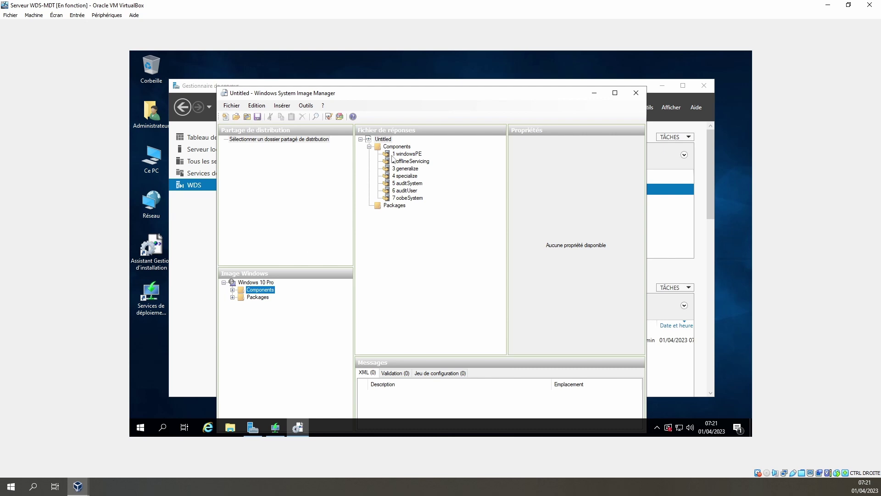
left_click(409, 155)
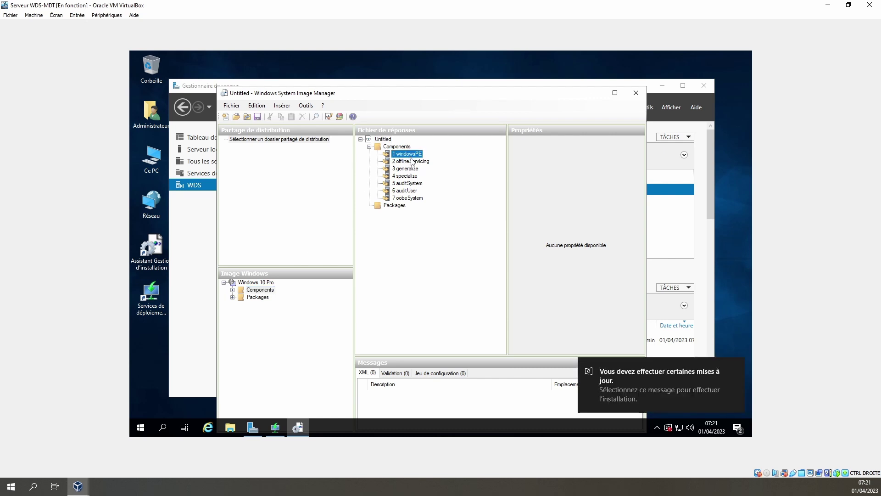
left_click(737, 365)
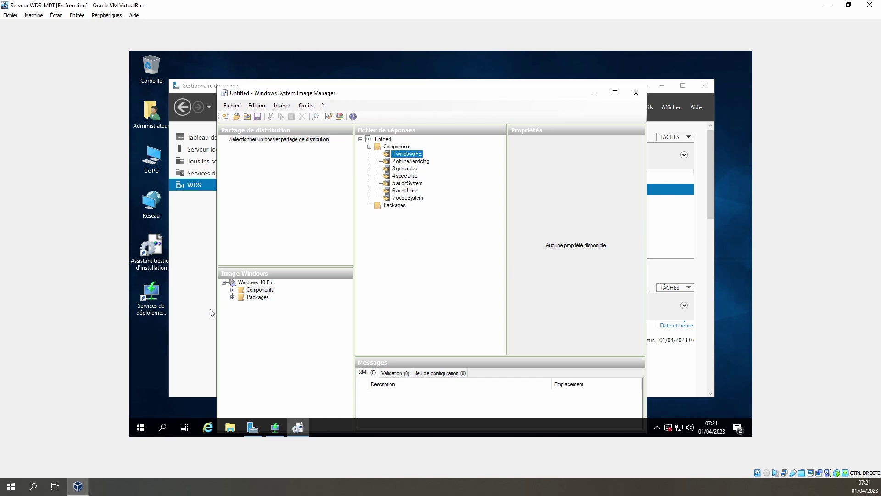
left_click(264, 291)
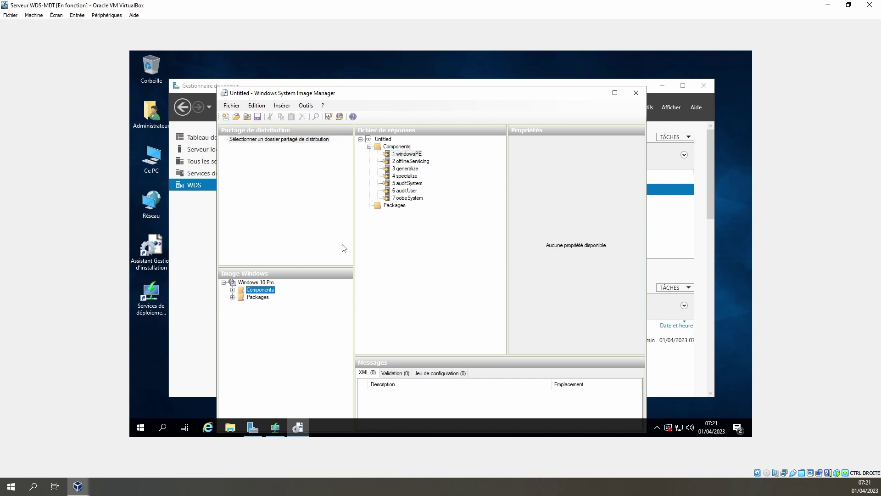
left_click(233, 290)
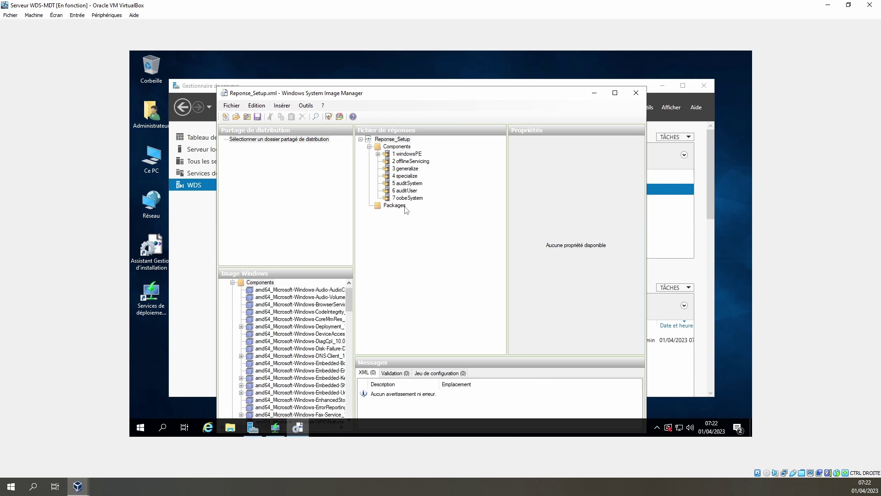
Examine the Reponse_Setup answer file's oobeSystem pass and the image's EnhancedStorage and PartitionManager component properties.
left_click(409, 197)
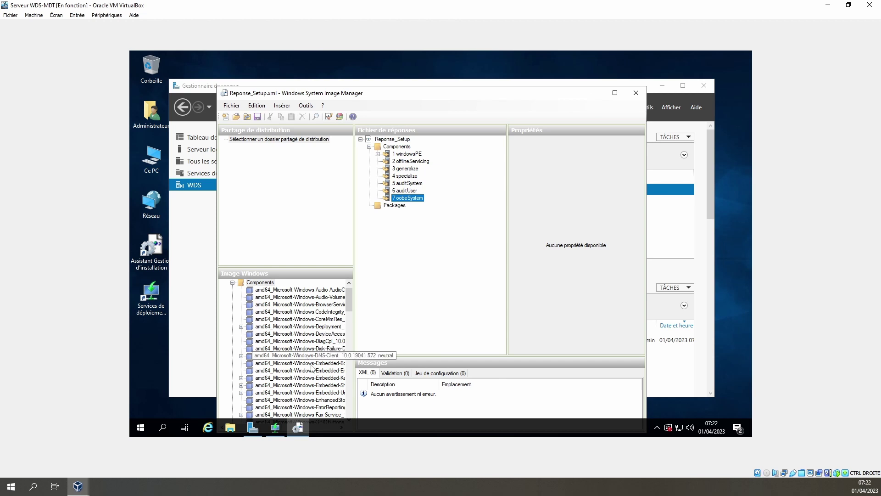
left_click(308, 400)
scroll(315, 385, "down", 3)
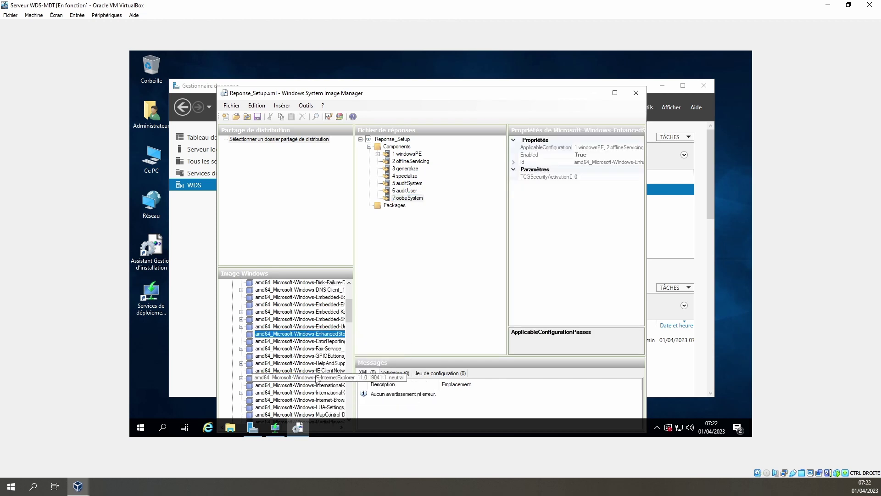
scroll(317, 380, "down", 3)
left_click(318, 392)
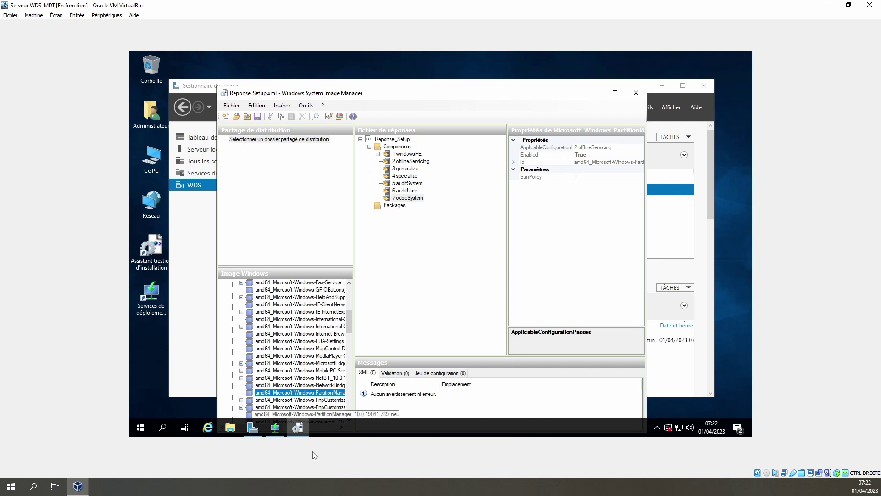
Switch to the Master Win10 virtual machine and continue Windows setup with the Win10 Pro - Office 2019 image.
mouse_move(78, 485)
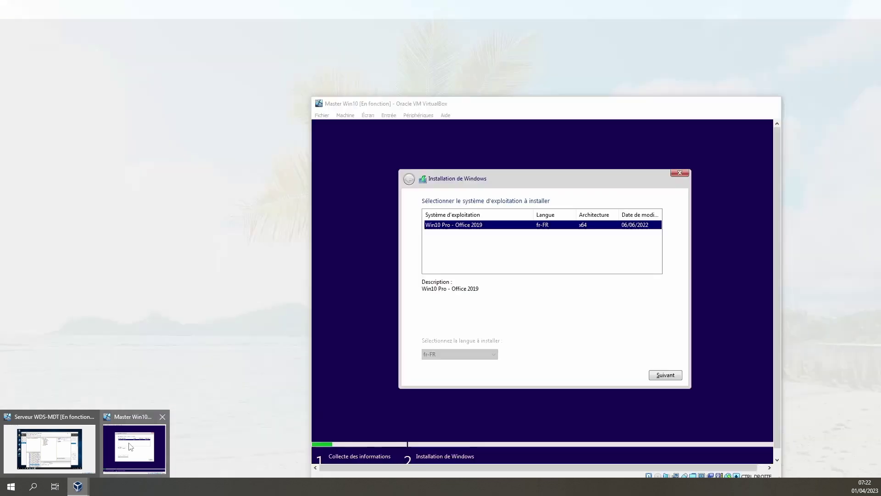
left_click(131, 446)
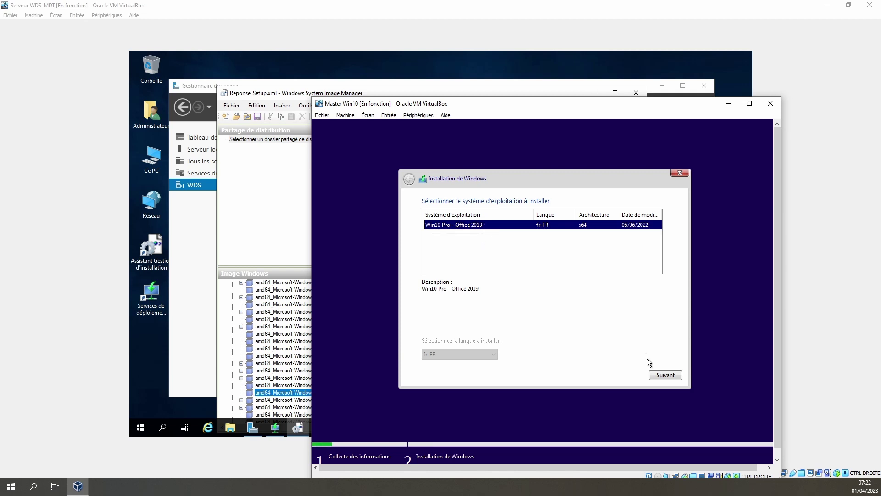
left_click(662, 374)
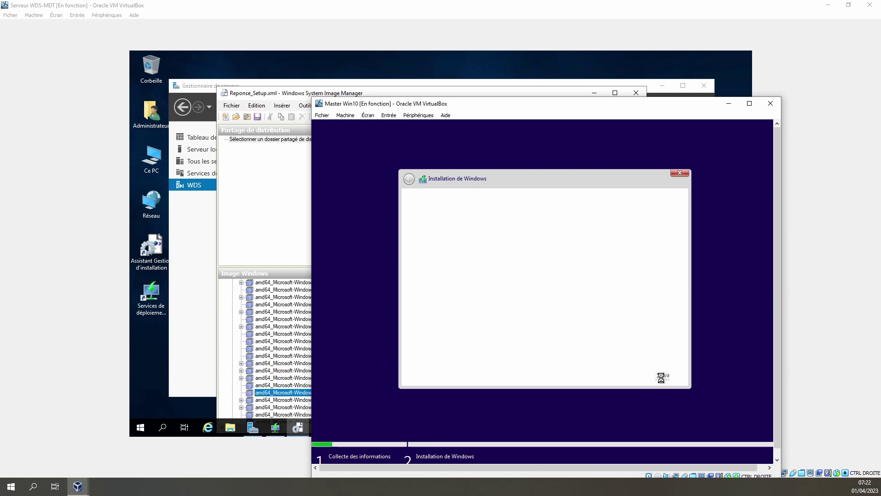